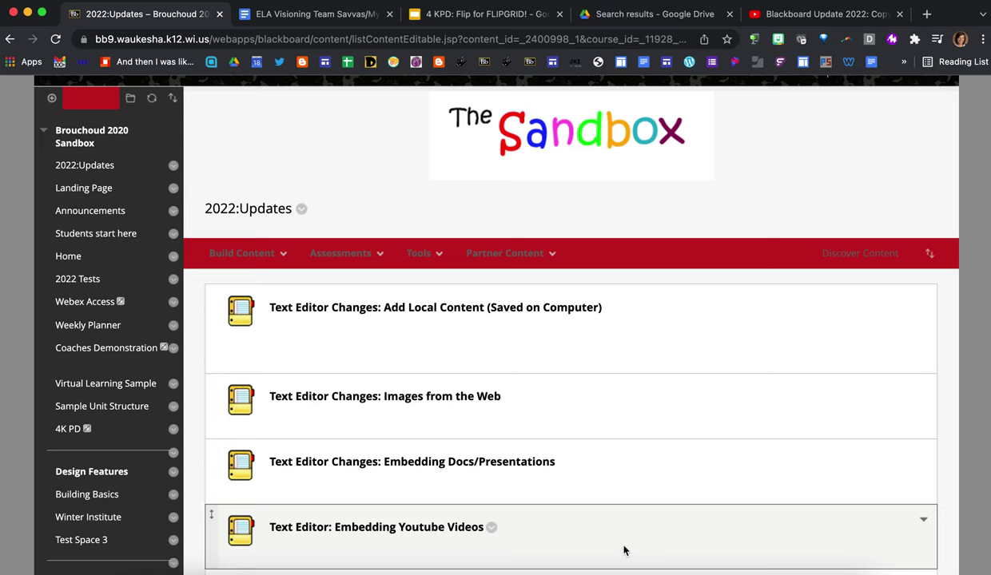
# - Scroll through the course content page to locate the Embedding Youtube Videos item
pyautogui.click(242, 252)
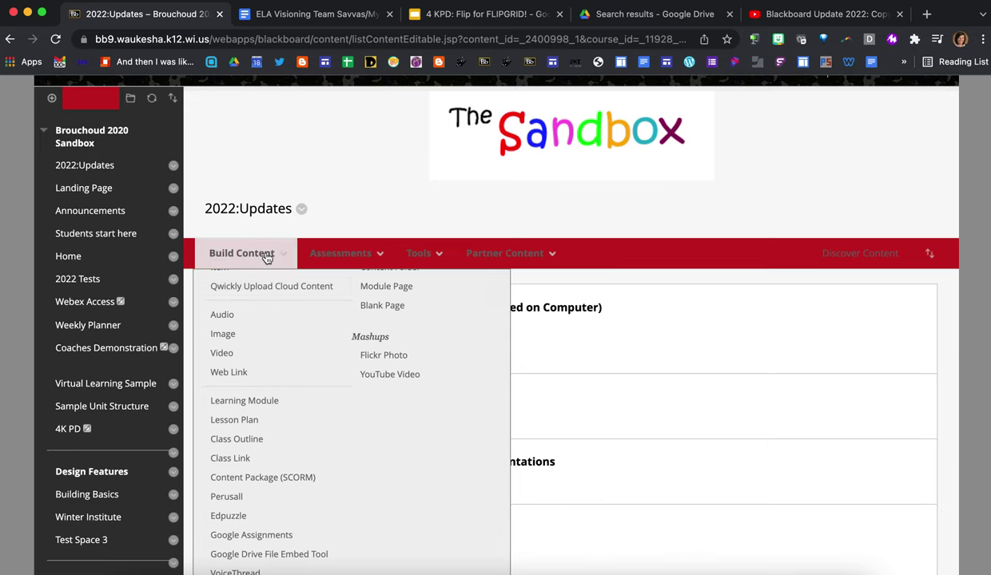
pyautogui.scroll(1, 248, 288)
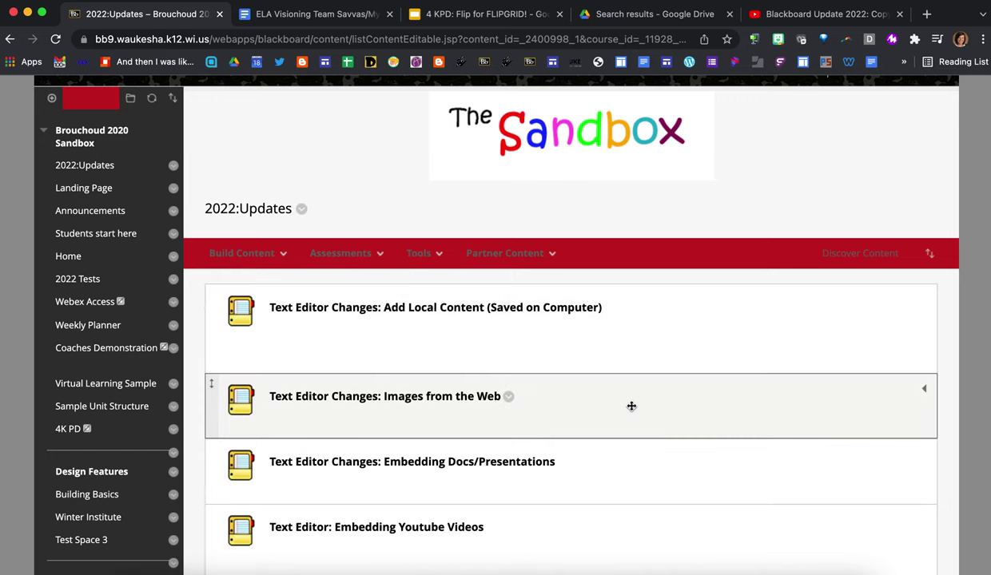
pyautogui.scroll(-1, 633, 405)
pyautogui.scroll(-1, 424, 512)
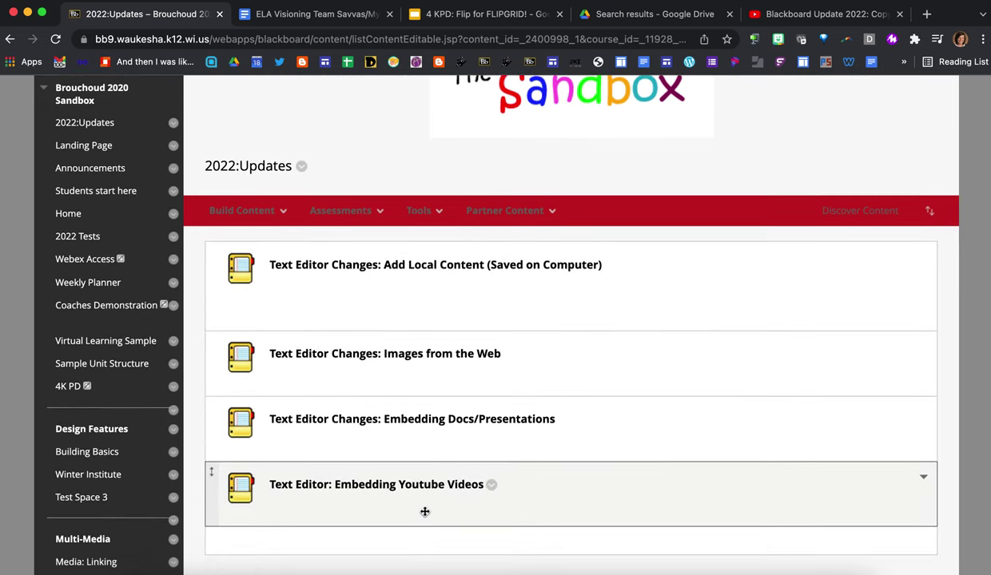
# - Open the Embedding Youtube Videos item in Edit mode and scroll to its empty text editor
pyautogui.click(492, 486)
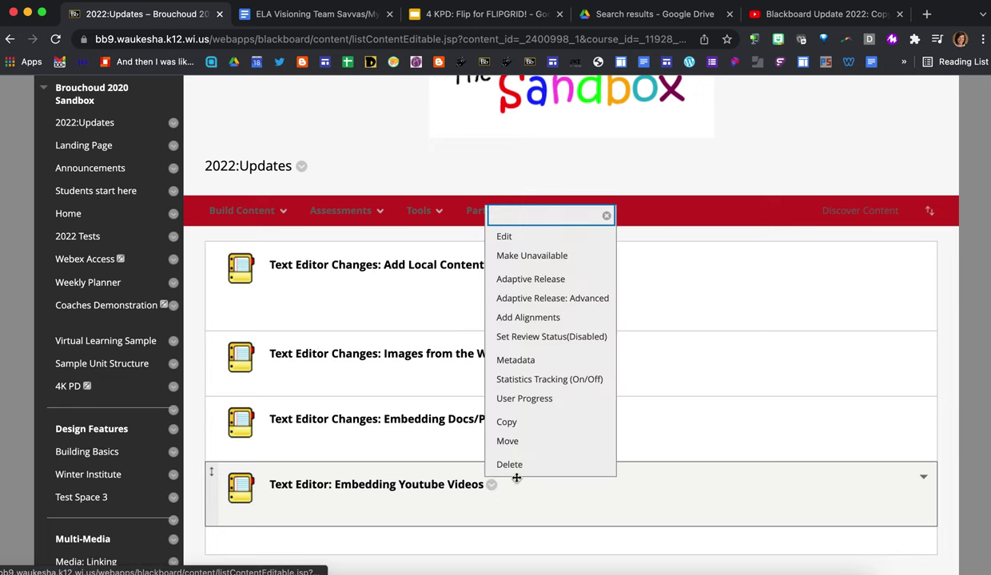
pyautogui.click(506, 238)
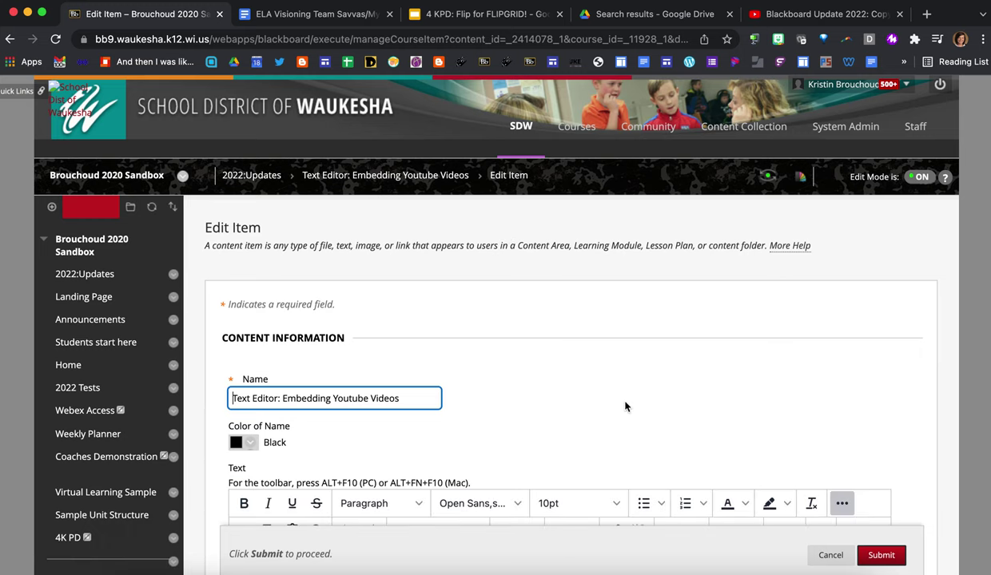
pyautogui.scroll(-1, 626, 407)
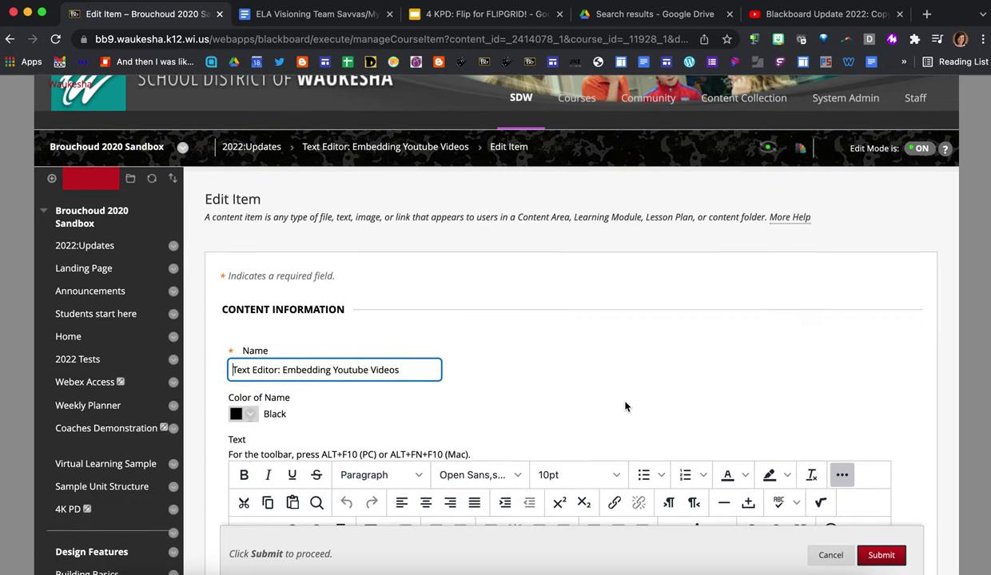
pyautogui.scroll(-1, 626, 407)
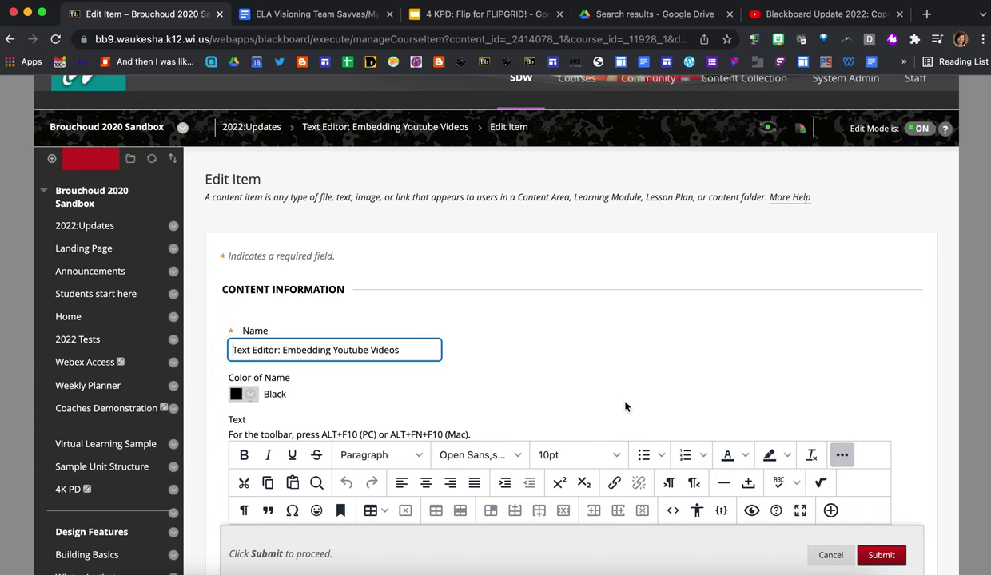
pyautogui.scroll(-3, 625, 407)
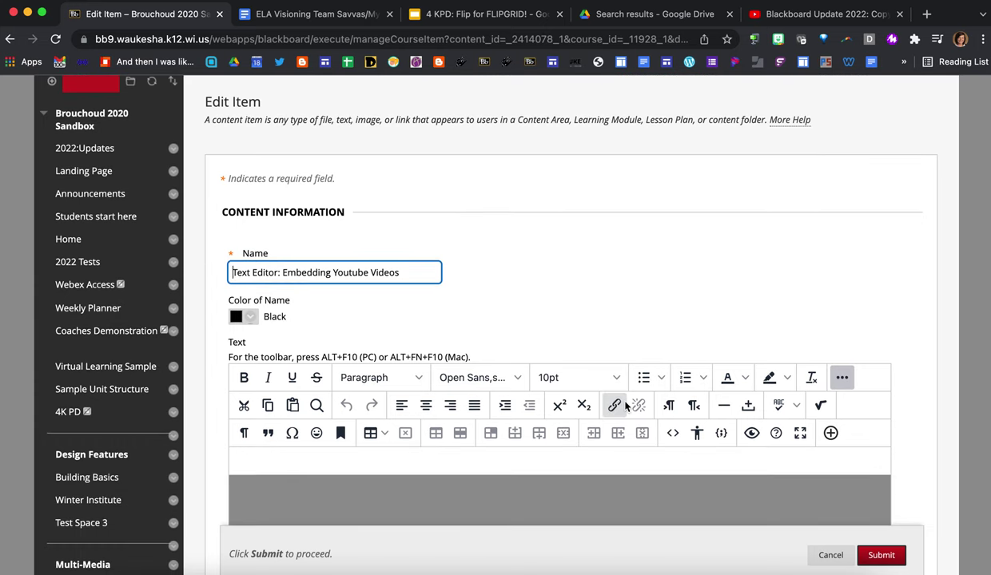
pyautogui.scroll(-2, 674, 284)
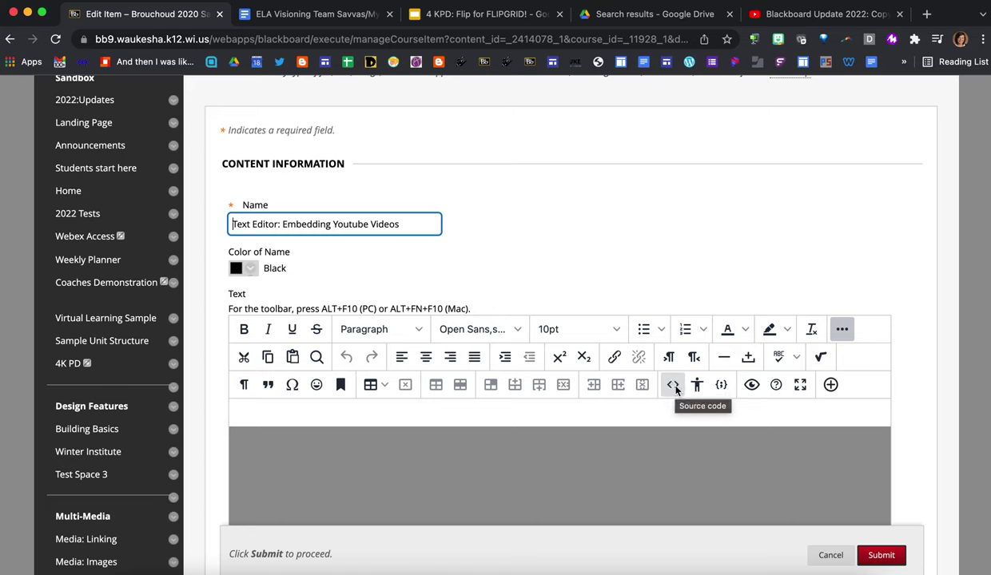
pyautogui.click(813, 18)
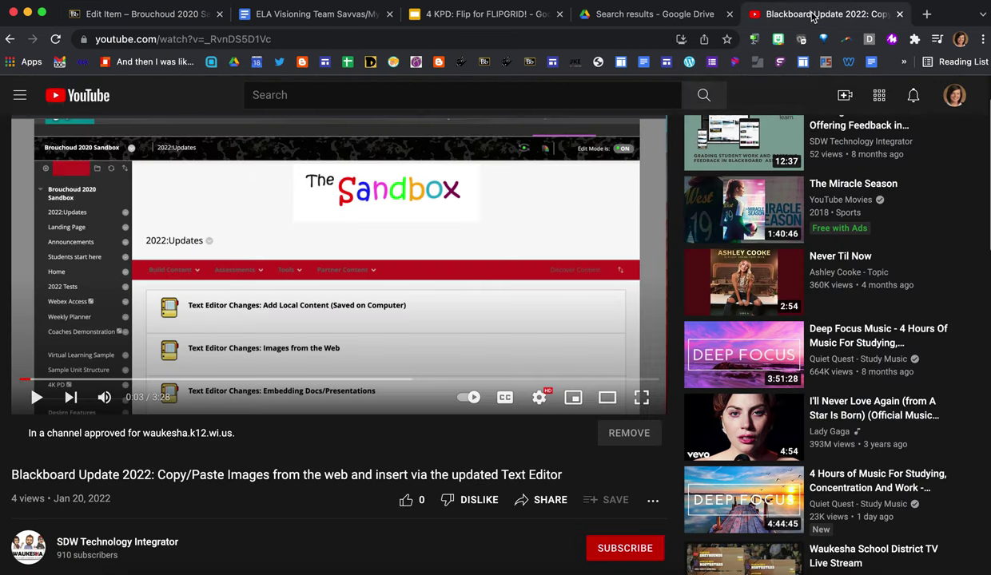
# - Copy the Blackboard Update 2022 video's iframe code from YouTube's Share > Embed dialog
pyautogui.click(526, 501)
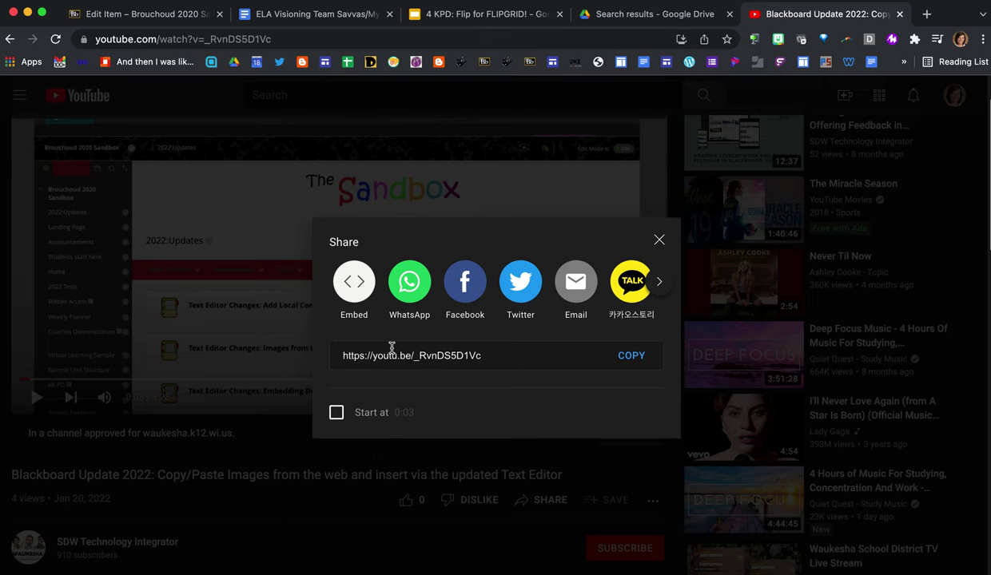
pyautogui.click(354, 282)
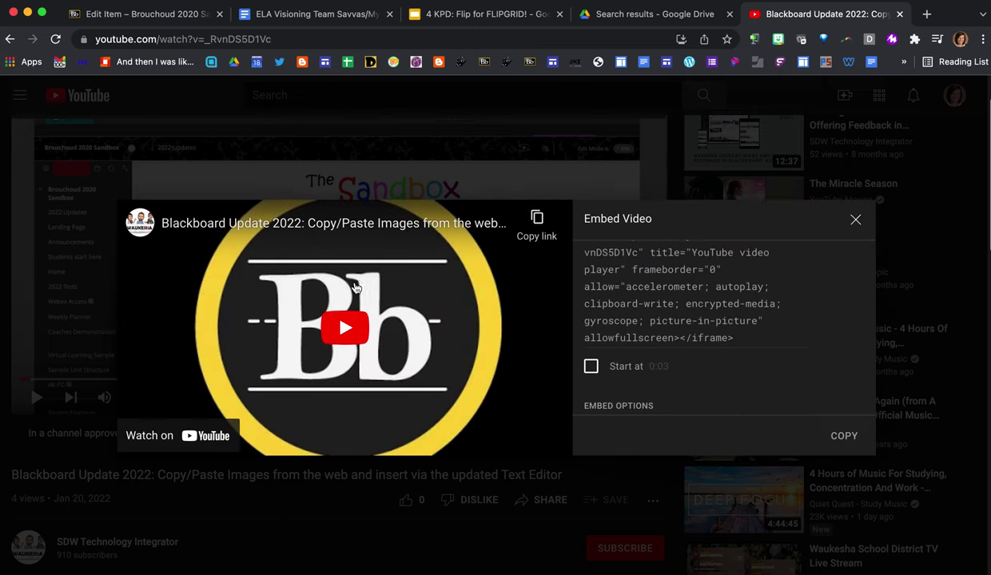
pyautogui.click(639, 277)
pyautogui.press('super+c')
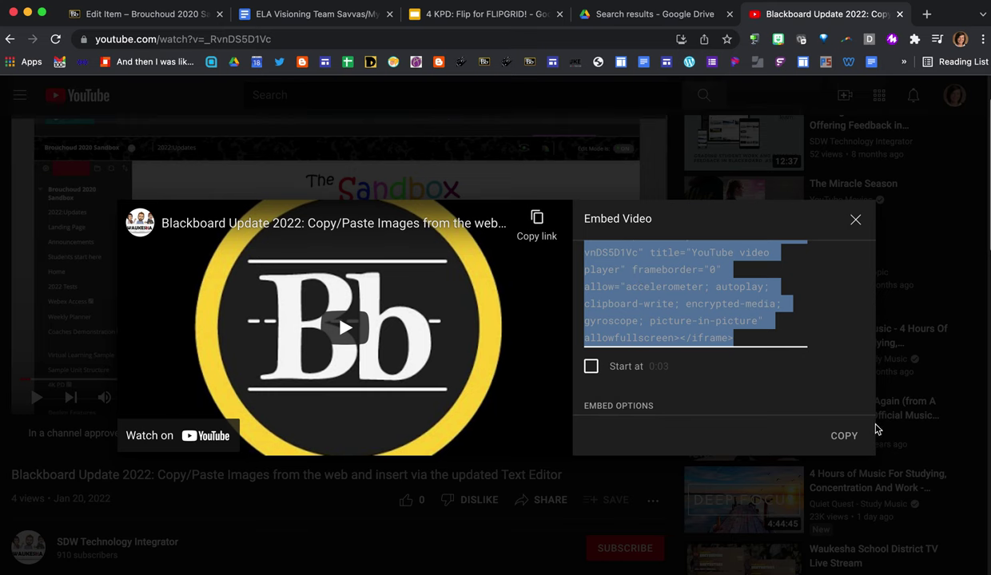
pyautogui.click(854, 219)
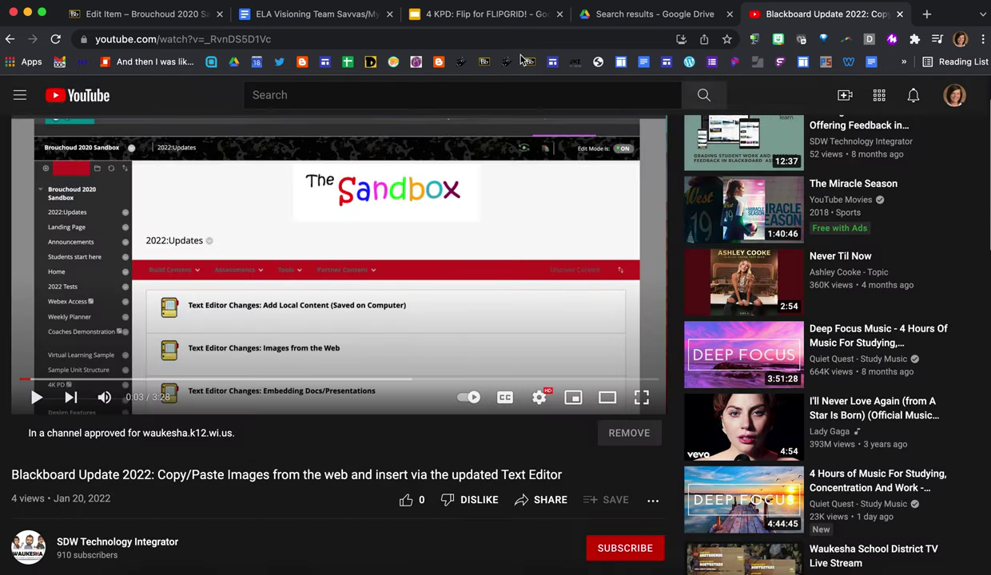
pyautogui.click(149, 16)
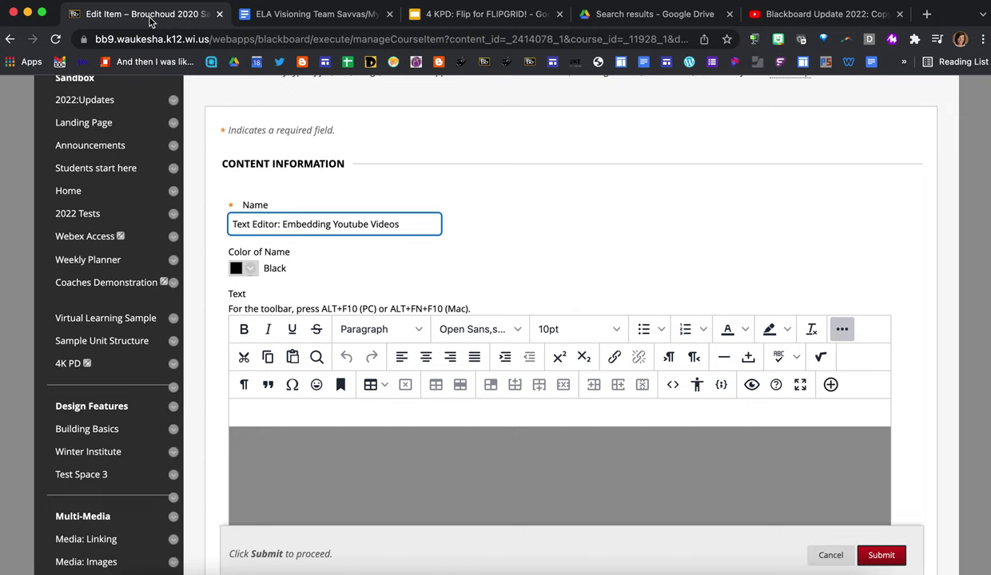
# - Paste the iframe code into the editor's HTML source view and save it to embed the video
pyautogui.click(673, 385)
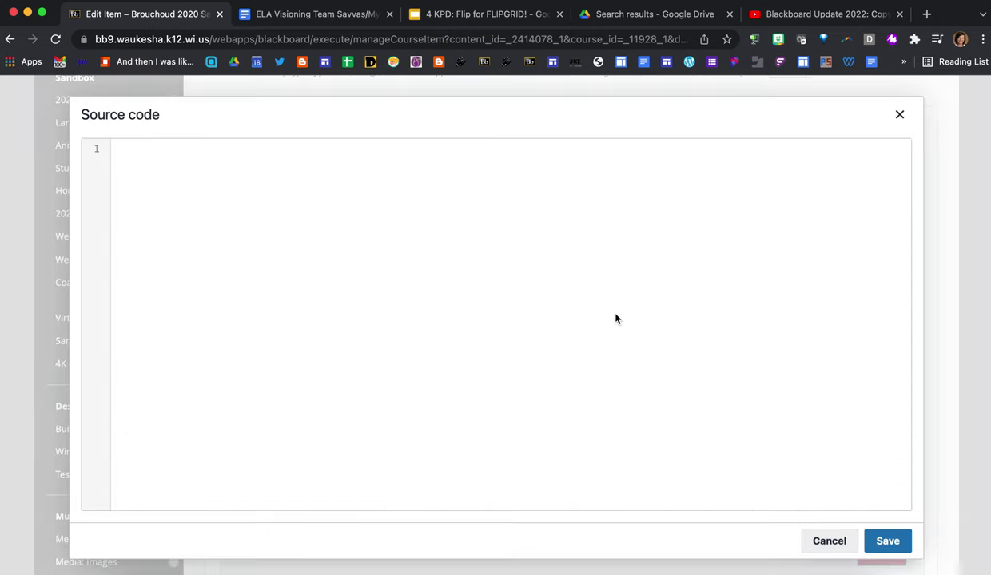
pyautogui.press('super+v')
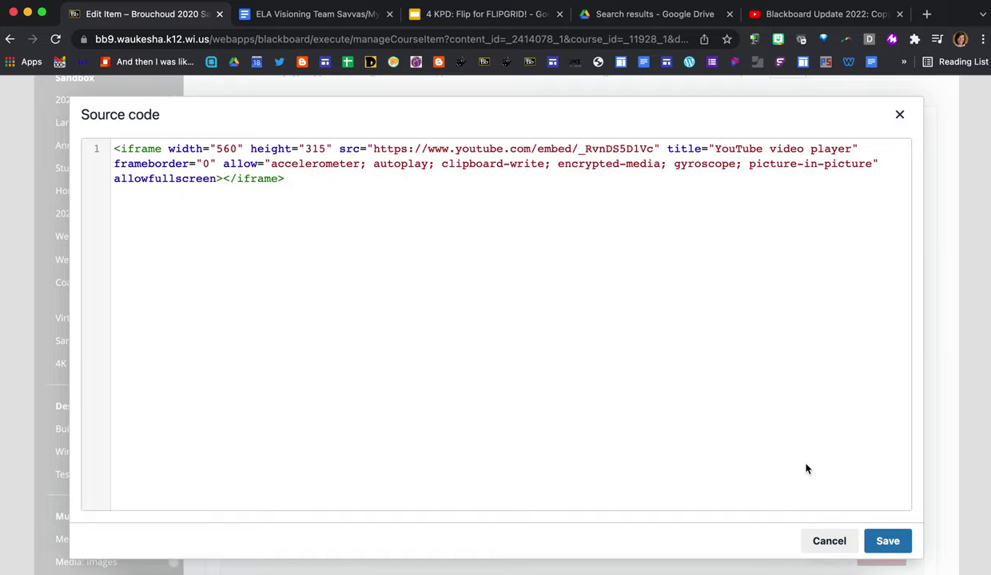
pyautogui.click(882, 539)
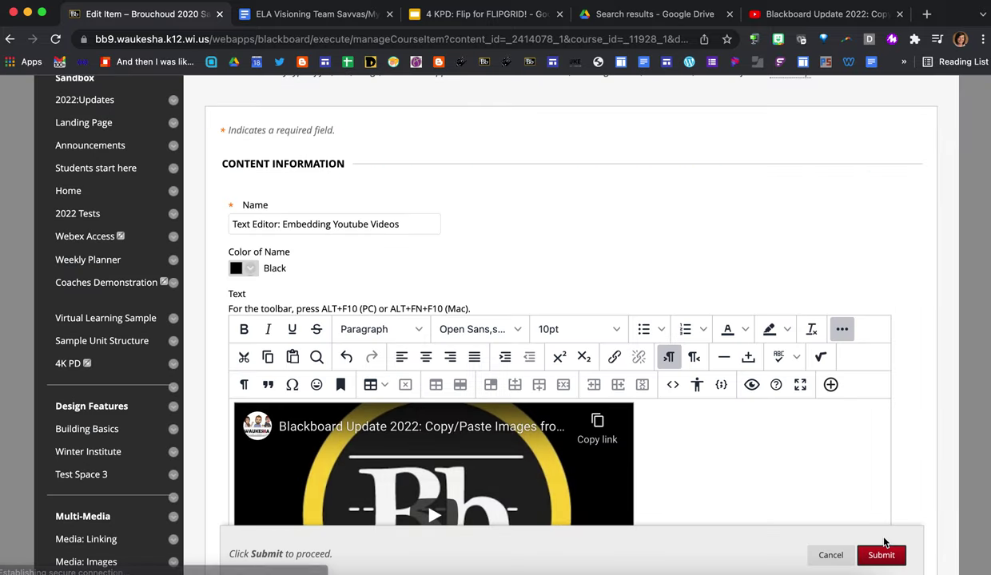
pyautogui.scroll(-4, 889, 421)
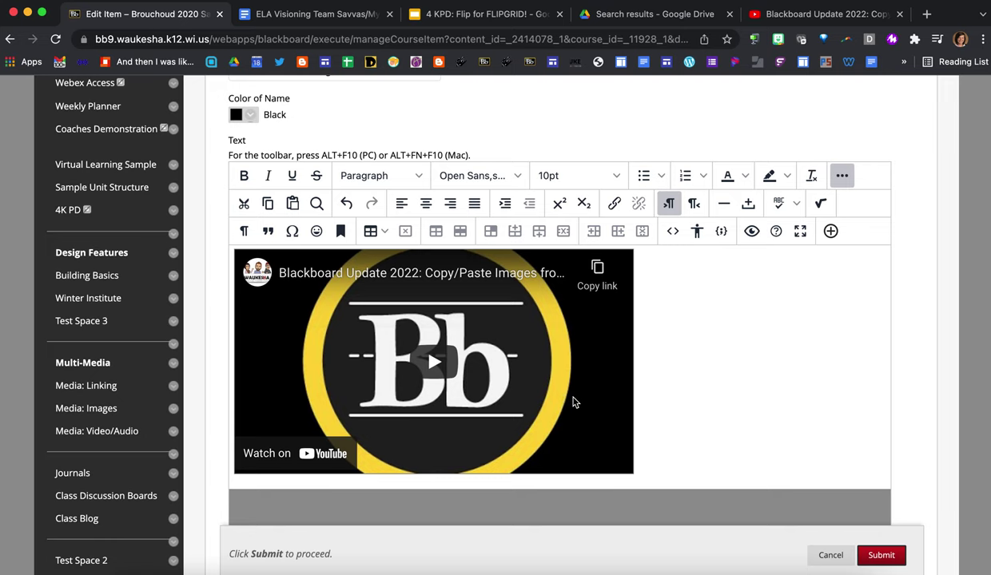
pyautogui.click(673, 231)
# - Resize the embedded player's iframe from 560×315 to 500×300 in the source code
pyautogui.tripleClick(252, 149)
pyautogui.press('BackSpace')
pyautogui.press('BackSpace')
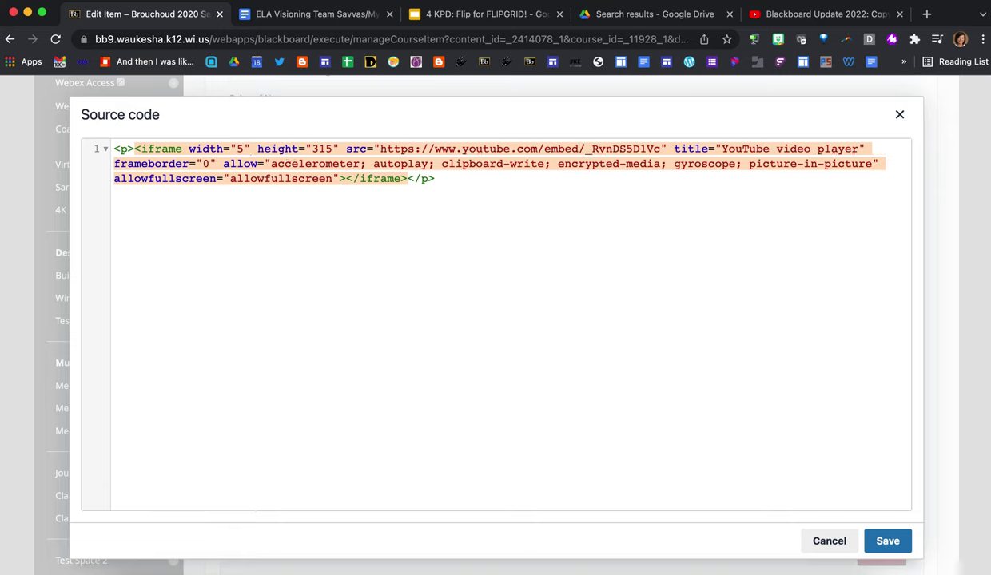
pyautogui.write('00')
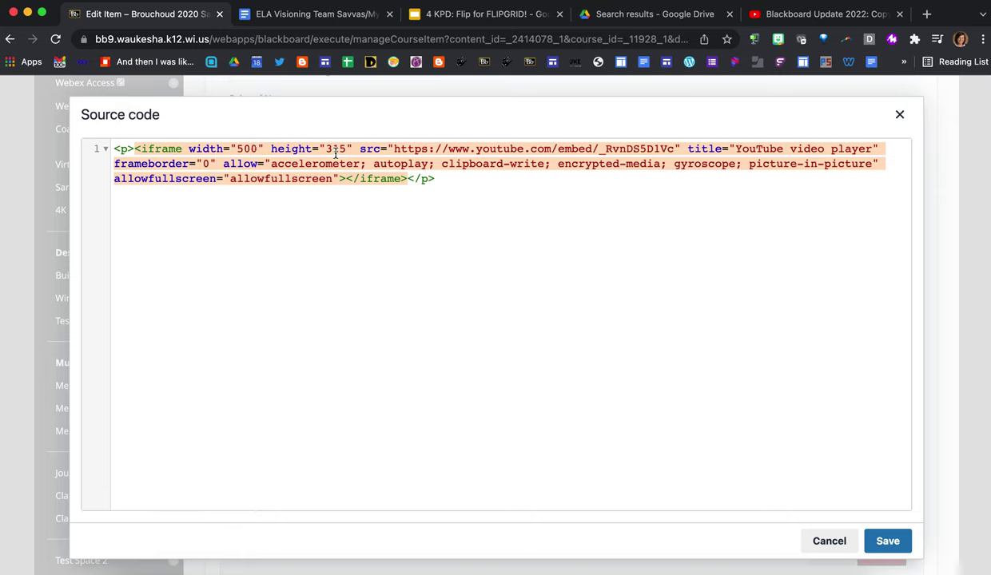
pyautogui.click(348, 148)
pyautogui.press('BackSpace')
pyautogui.press('BackSpace')
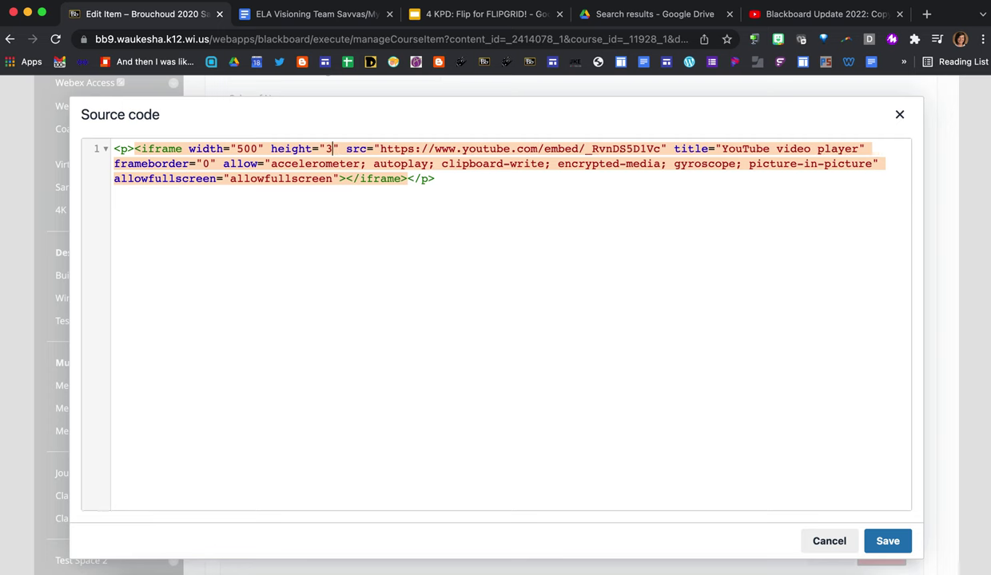
pyautogui.write('00')
pyautogui.click(886, 541)
# - Add an empty line below the embedded video player
pyautogui.scroll(-1, 639, 385)
pyautogui.click(608, 384)
pyautogui.press('Return')
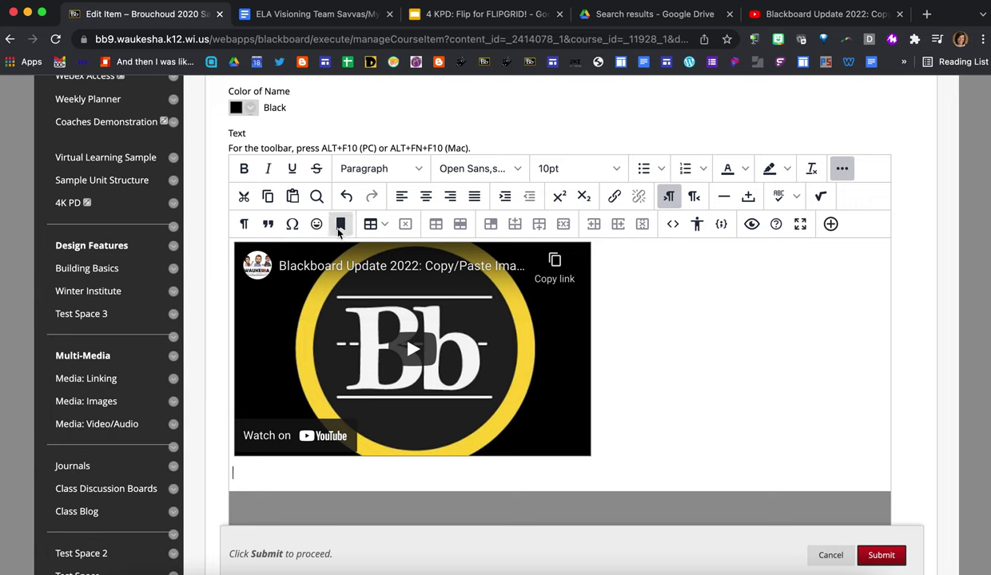
pyautogui.click(831, 225)
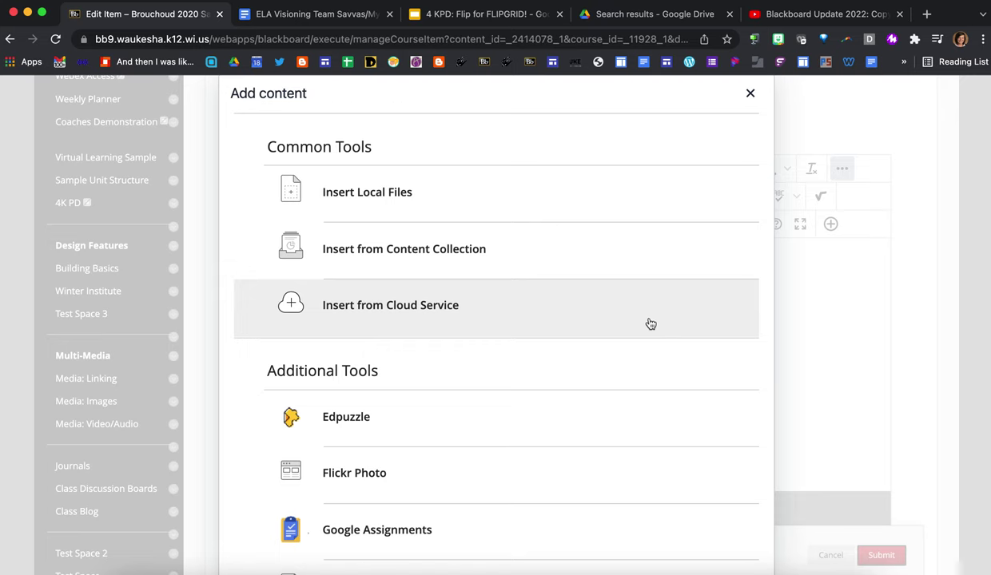
# - Start a YouTube Video search and try the video's web address, then clear the field
pyautogui.scroll(-5, 650, 323)
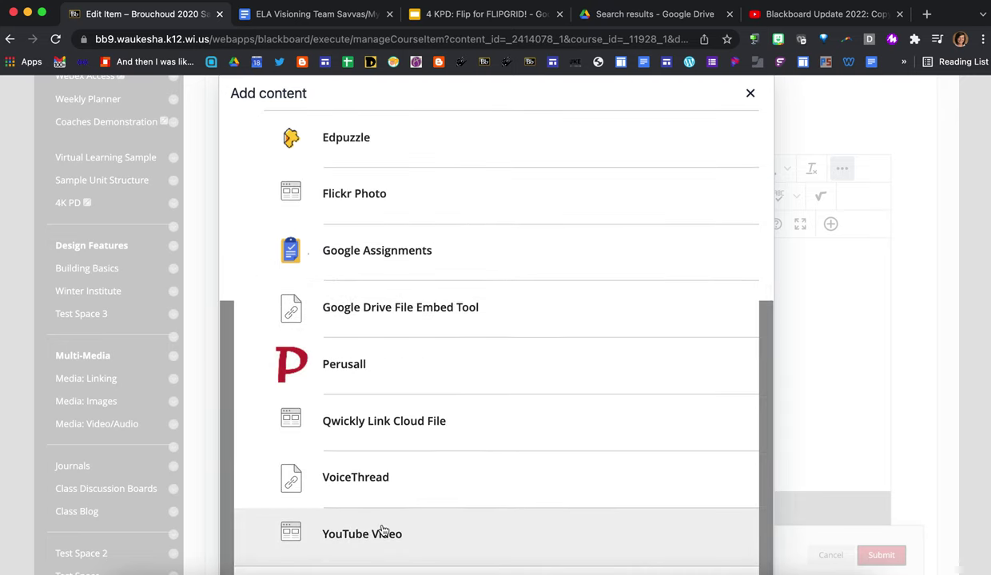
pyautogui.click(382, 531)
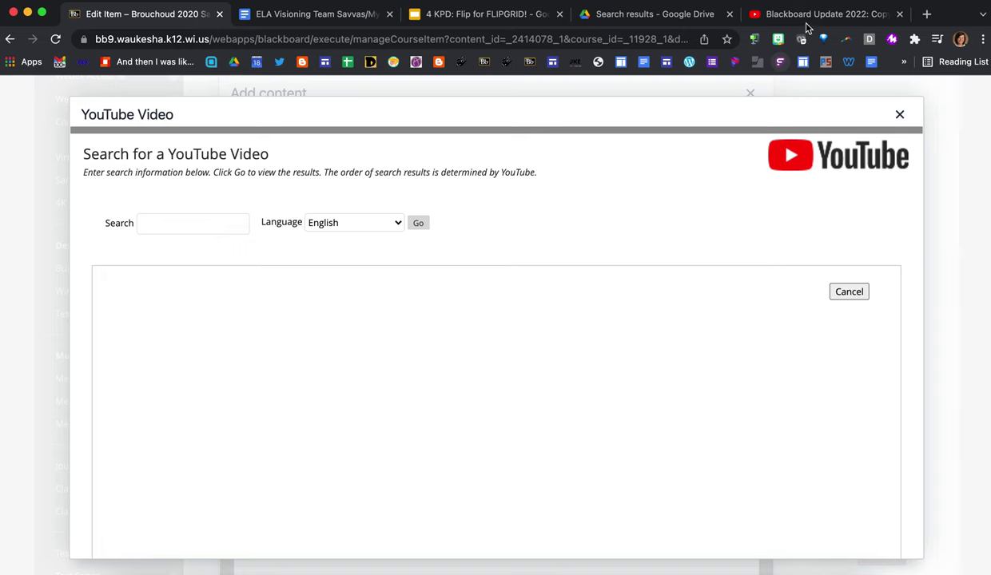
pyautogui.click(780, 16)
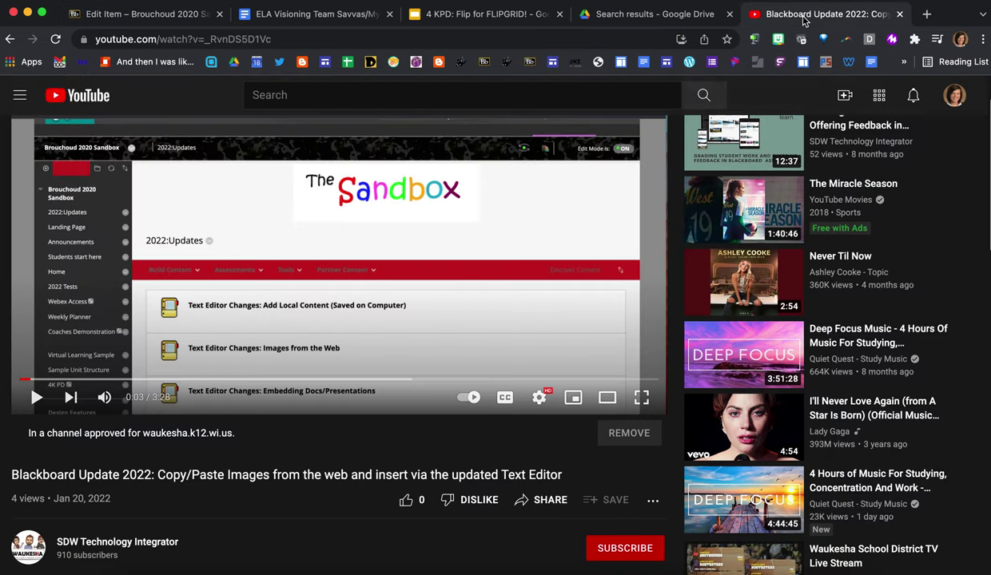
pyautogui.click(317, 40)
pyautogui.press('super+c')
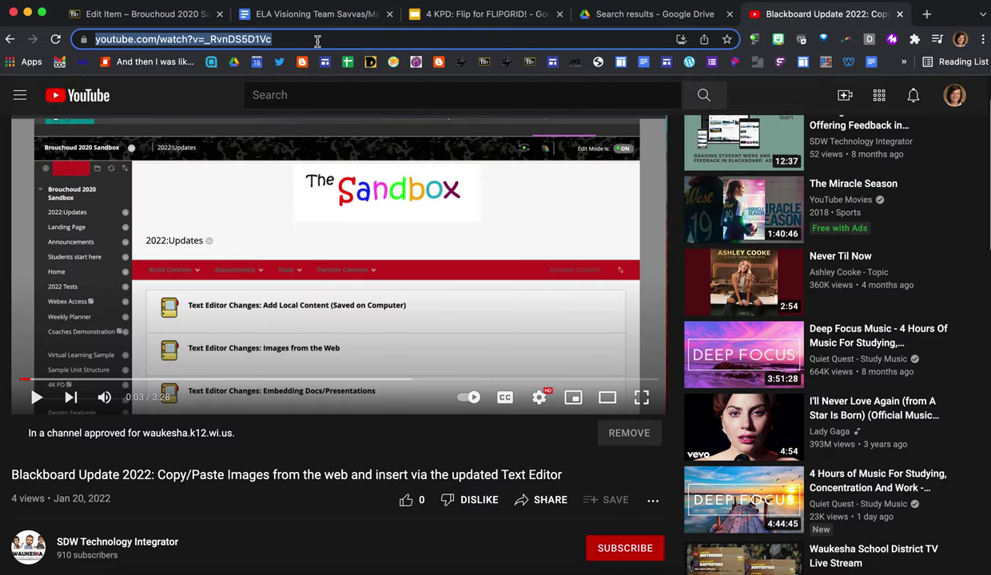
pyautogui.click(126, 14)
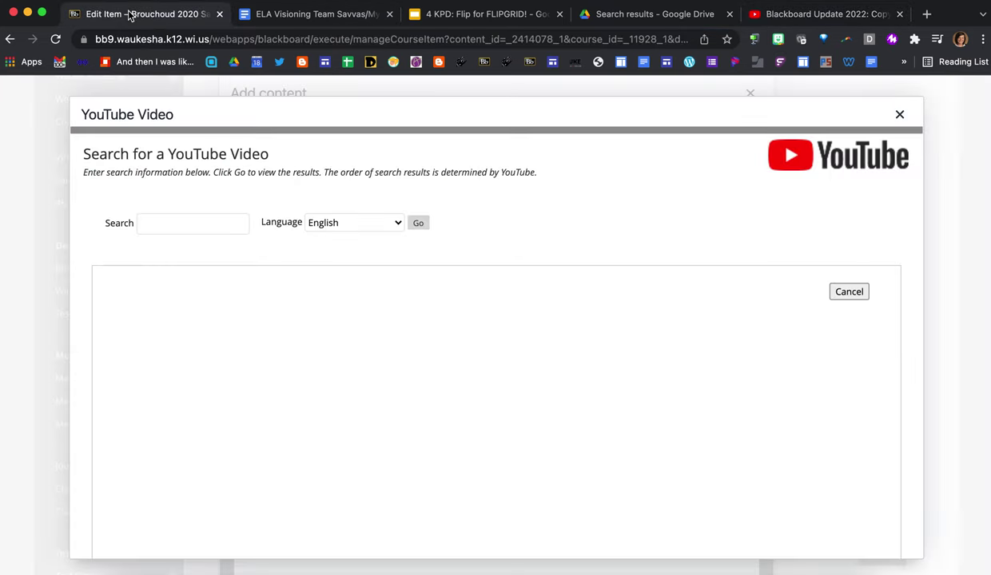
pyautogui.click(158, 224)
pyautogui.press('super+v')
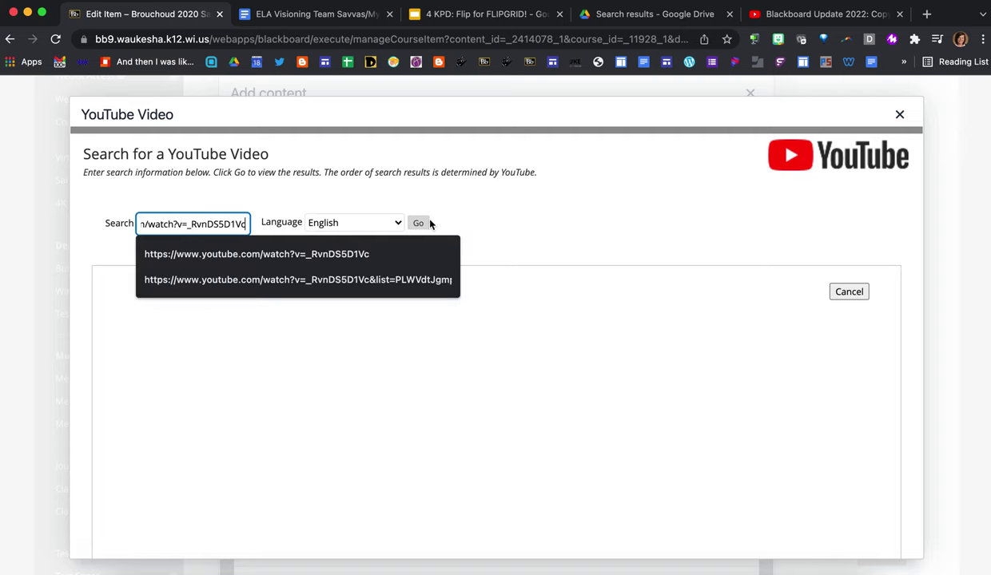
pyautogui.click(428, 224)
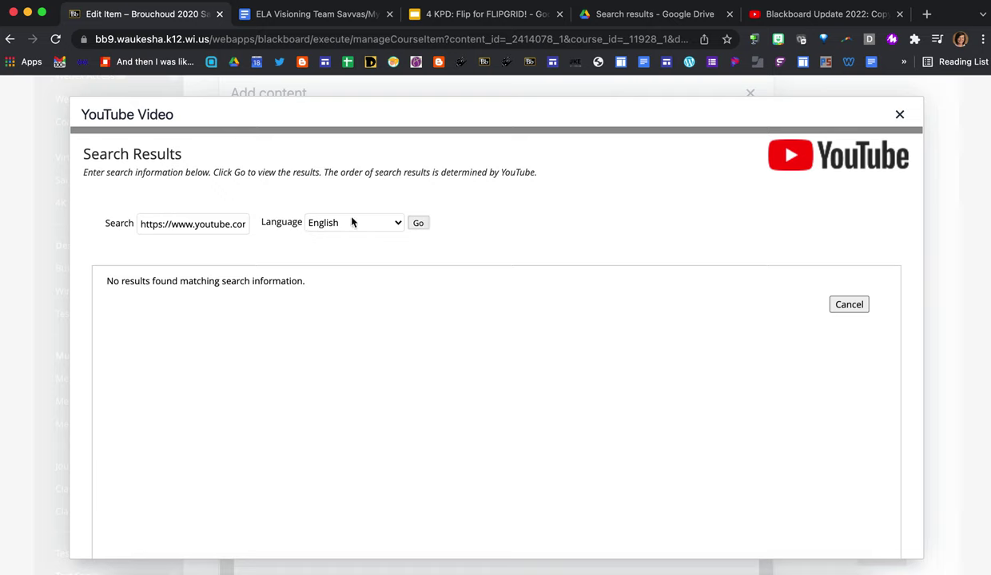
pyautogui.moveTo(140, 224); pyautogui.dragTo(248, 224)
pyautogui.press('BackSpace')
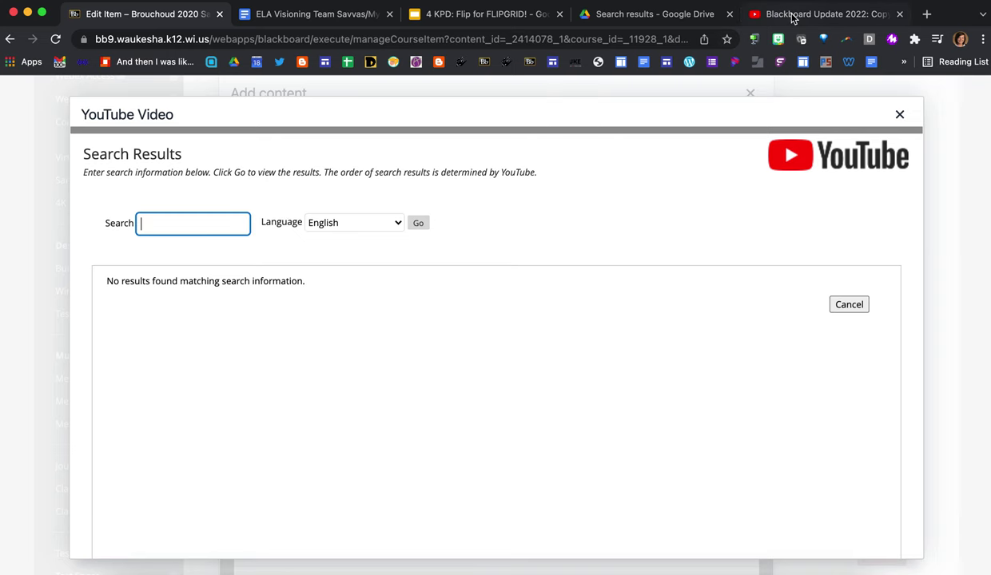
# - Search YouTube Video for the copied title 'Blackboard Update 2022'
pyautogui.click(769, 16)
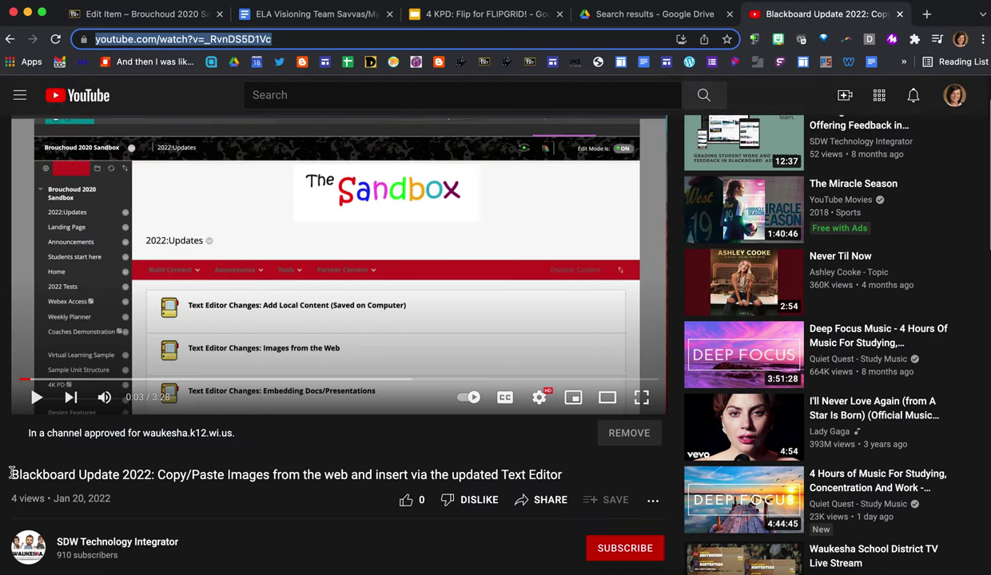
pyautogui.moveTo(11, 473); pyautogui.dragTo(569, 473)
pyautogui.press('super+c')
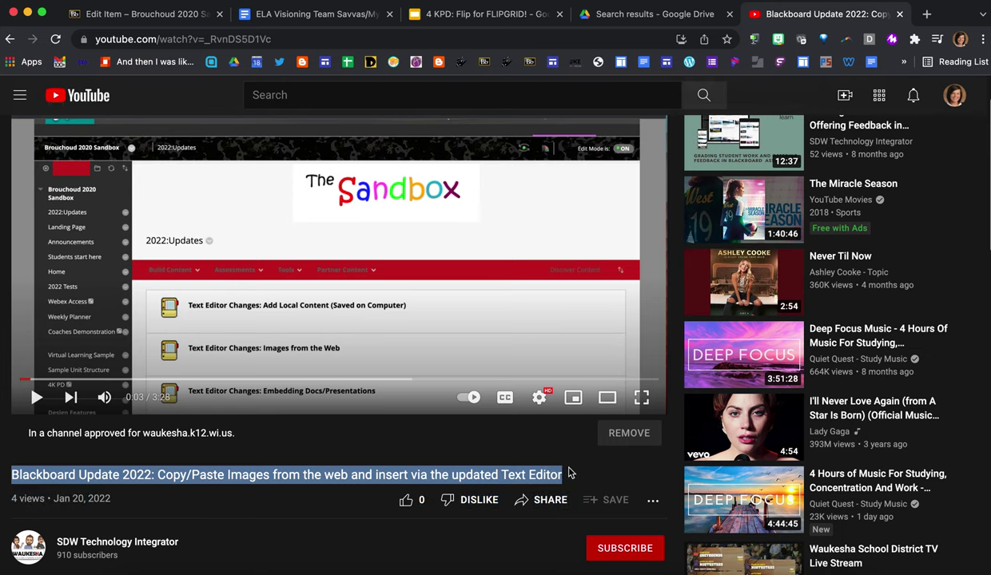
pyautogui.click(120, 14)
pyautogui.click(159, 223)
pyautogui.press('super+v')
pyautogui.click(422, 227)
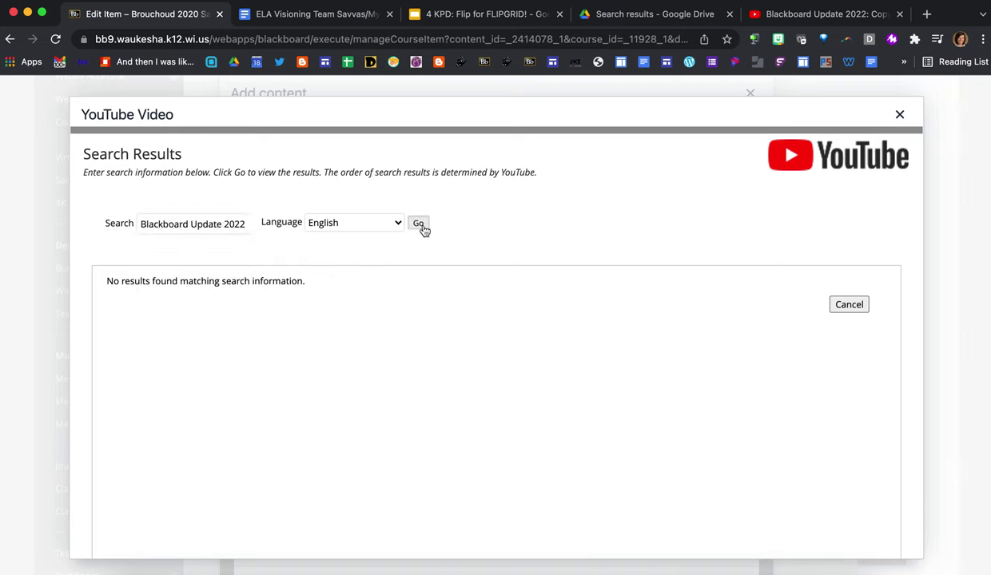
pyautogui.click(421, 226)
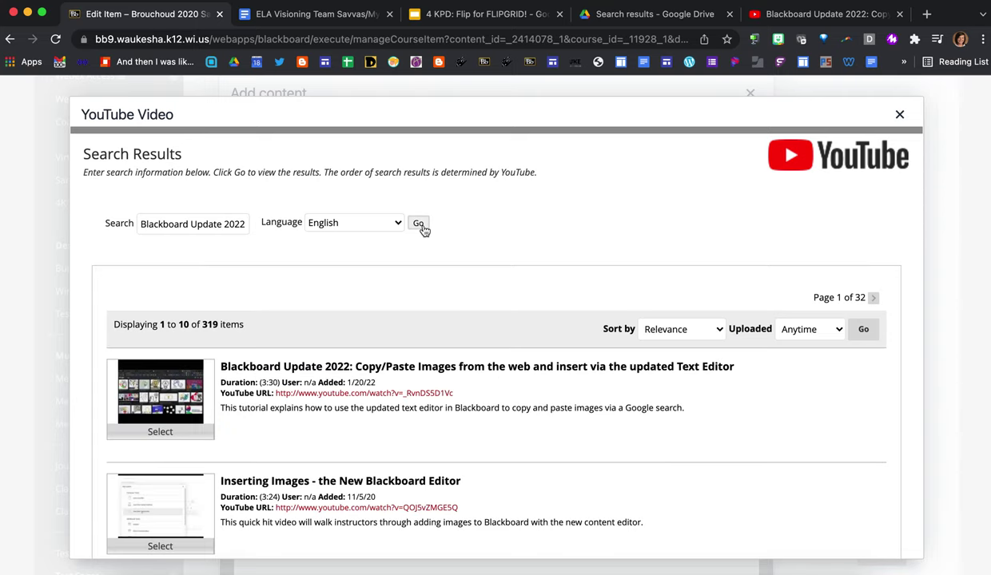
# - Add the first result with View set to Embed Video and YouTube information set to No
pyautogui.click(162, 430)
pyautogui.scroll(-3, 325, 354)
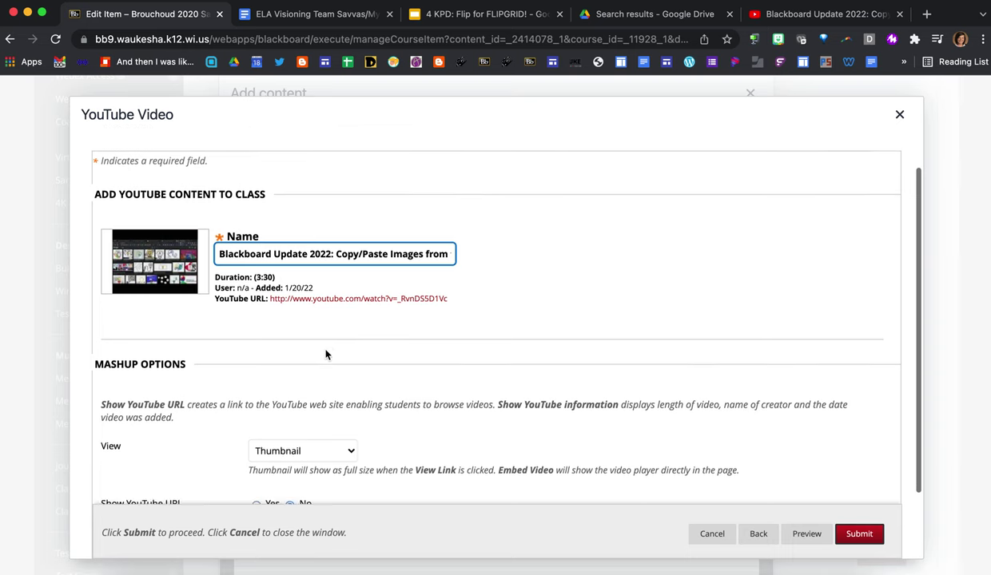
pyautogui.scroll(-1, 327, 353)
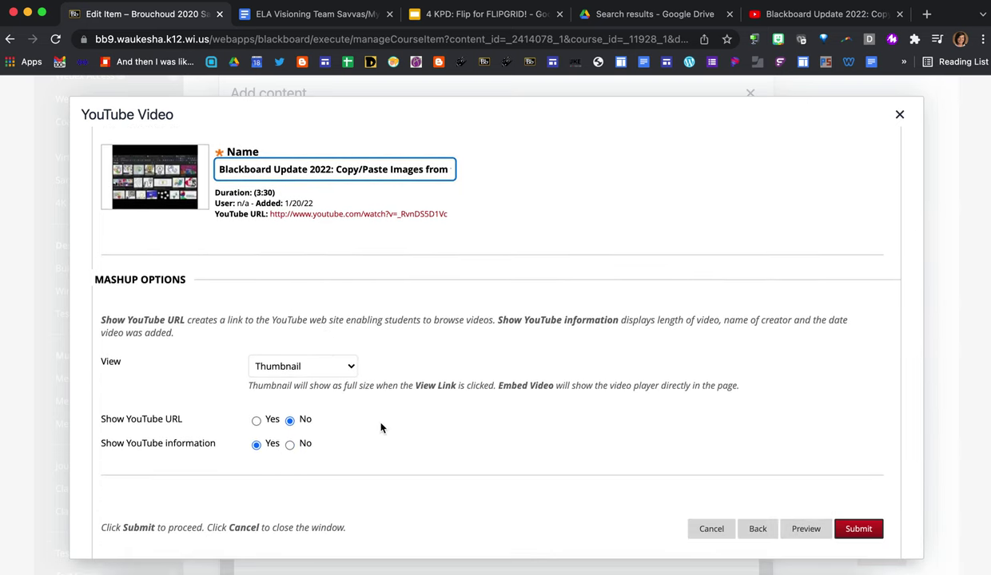
pyautogui.click(351, 369)
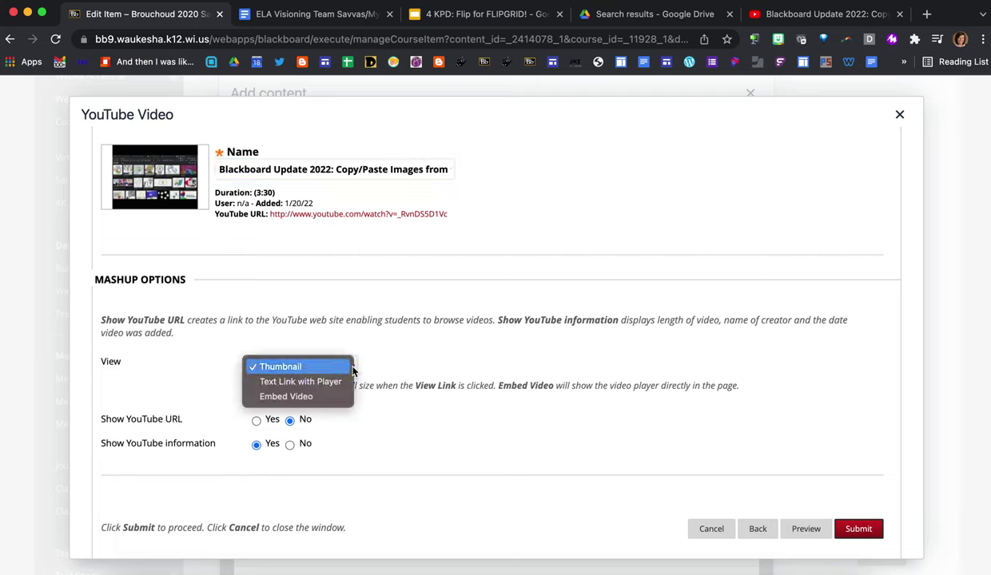
pyautogui.click(310, 397)
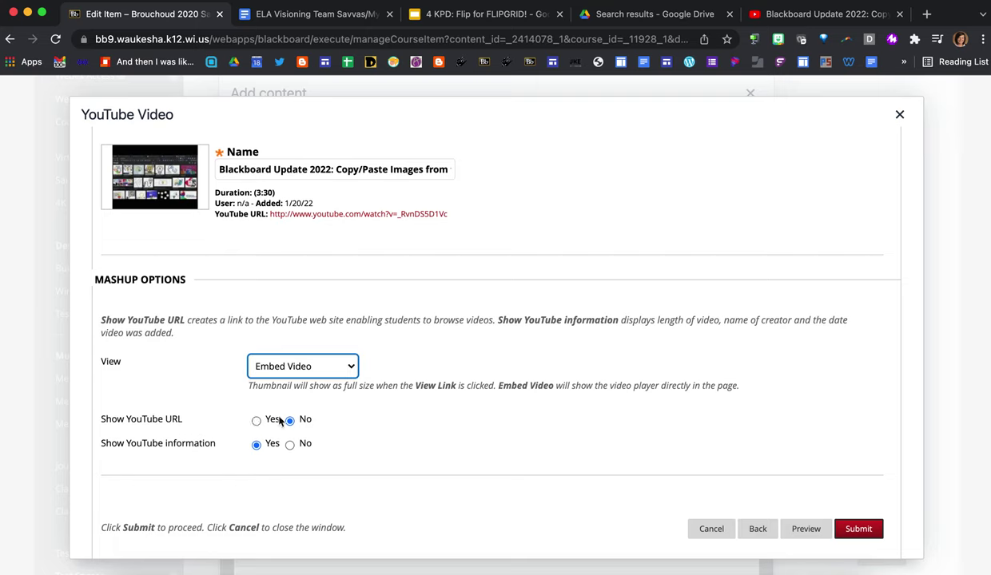
pyautogui.click(290, 445)
pyautogui.scroll(-1, 799, 500)
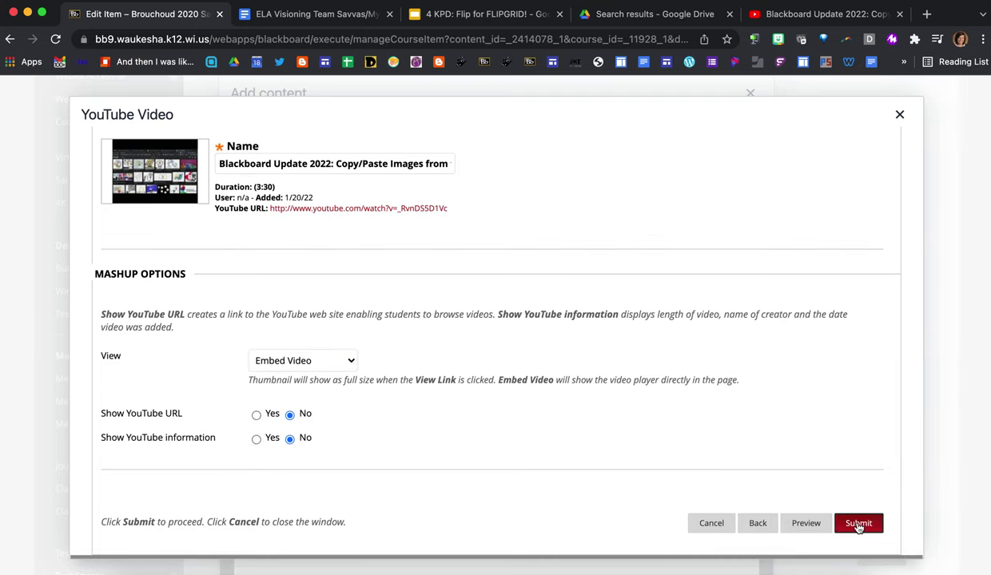
pyautogui.click(856, 521)
pyautogui.scroll(3, 675, 256)
pyautogui.scroll(-1, 524, 442)
pyautogui.scroll(-1, 471, 436)
pyautogui.scroll(-2, 488, 456)
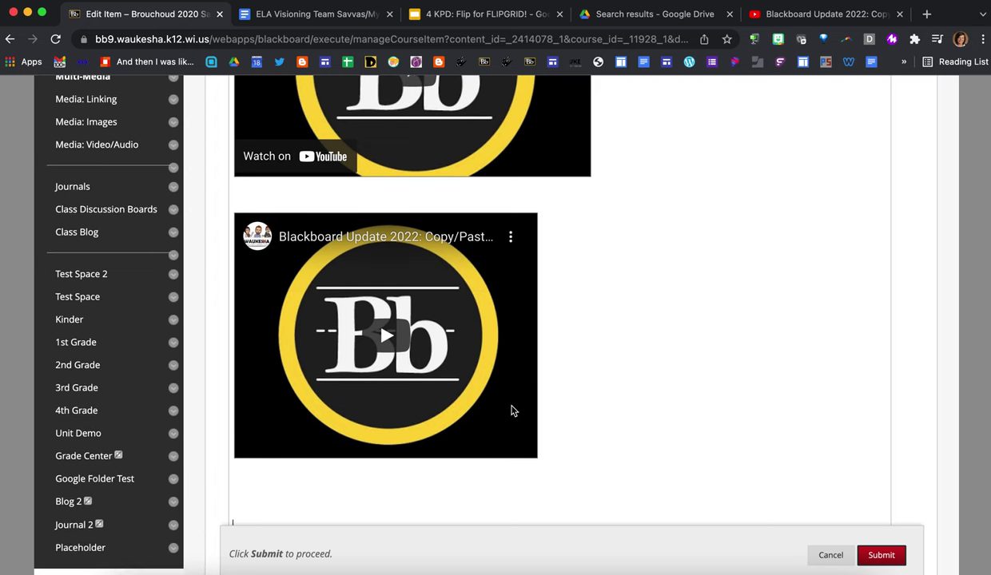
pyautogui.rightClick(512, 410)
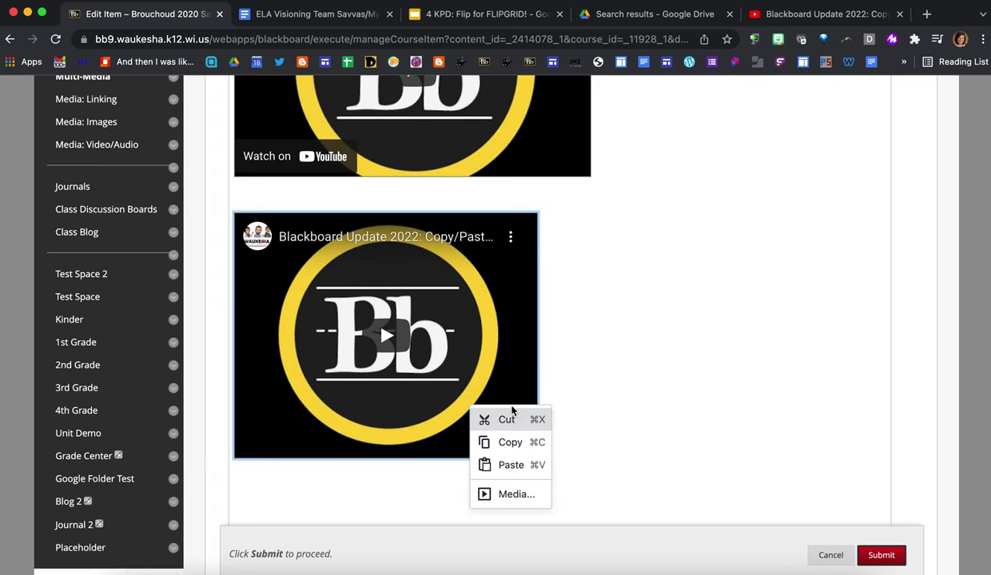
# - Unlock proportions and change the second player from 425×344 to 500×300
pyautogui.click(485, 494)
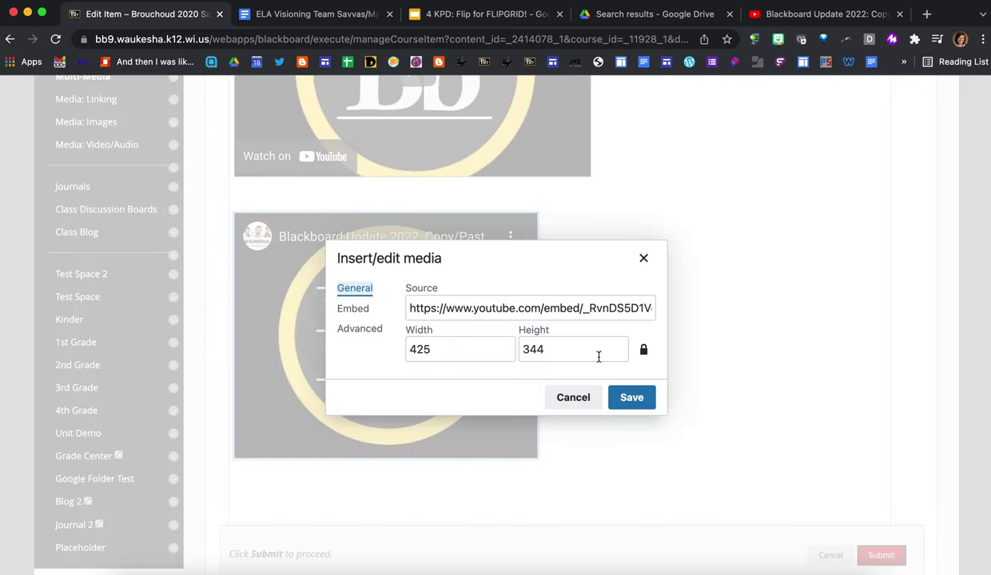
pyautogui.click(645, 354)
pyautogui.click(438, 349)
pyautogui.press('BackSpace')
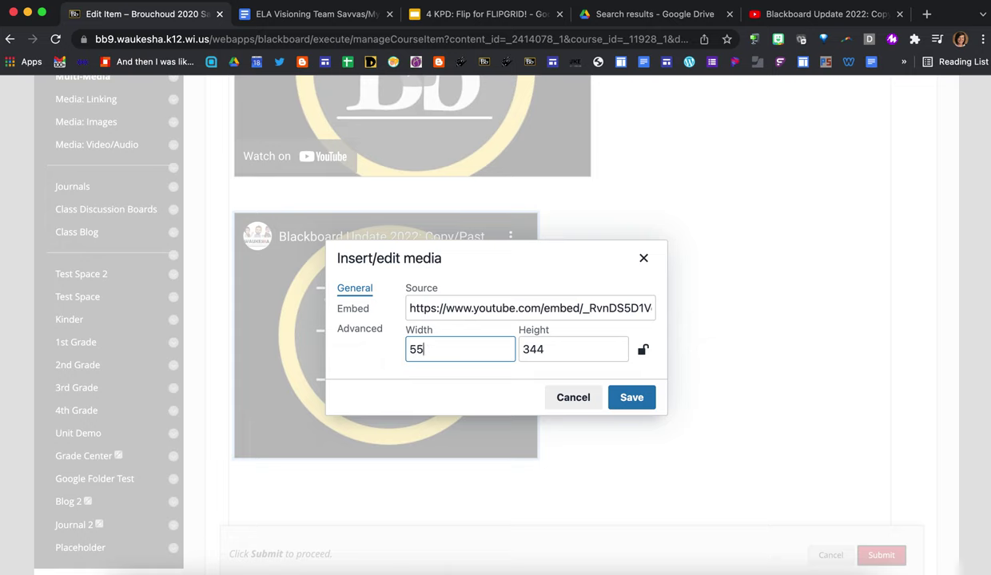
pyautogui.click(555, 349)
pyautogui.press('BackSpace')
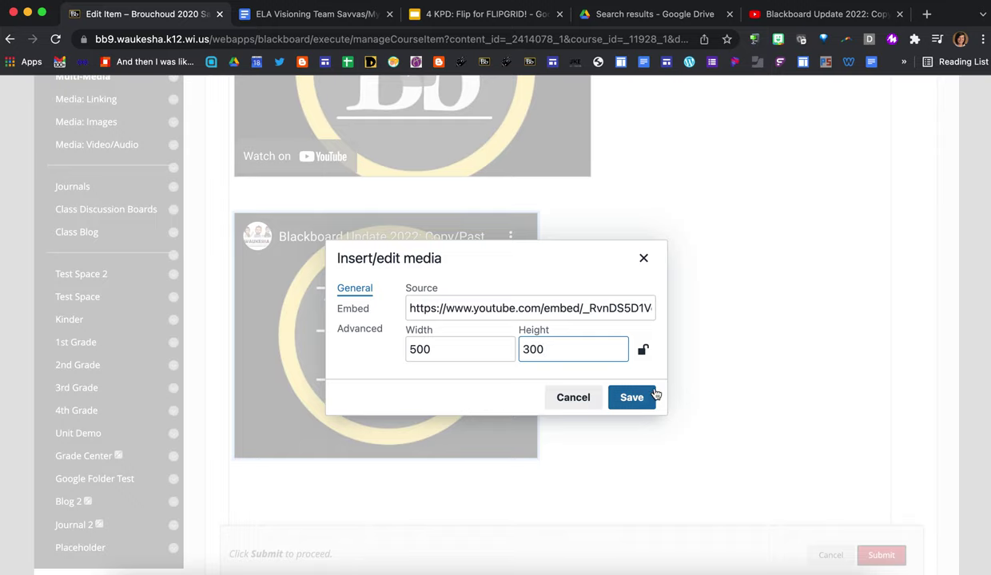
pyautogui.click(635, 390)
pyautogui.scroll(4, 496, 319)
pyautogui.scroll(-5, 446, 253)
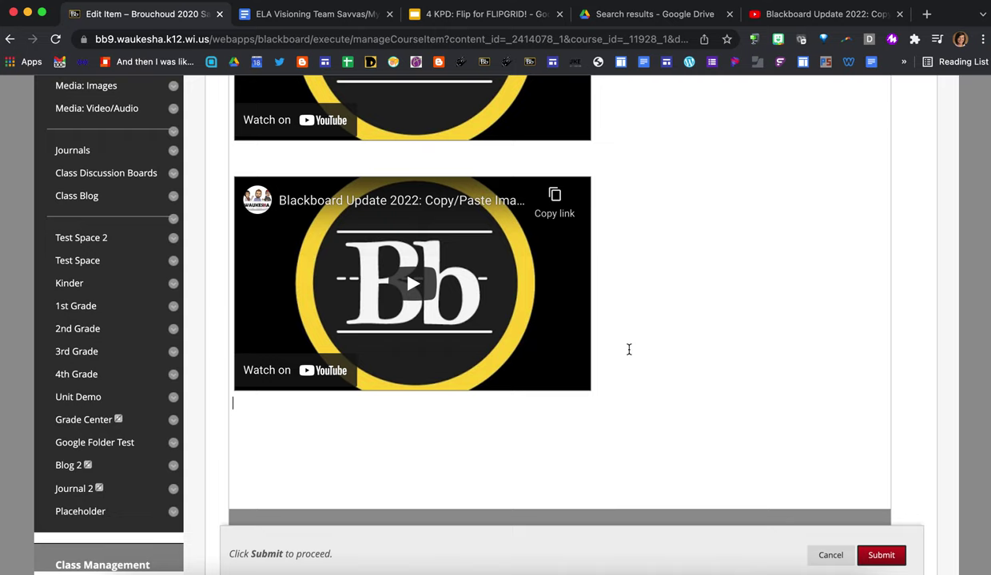
pyautogui.scroll(7, 631, 347)
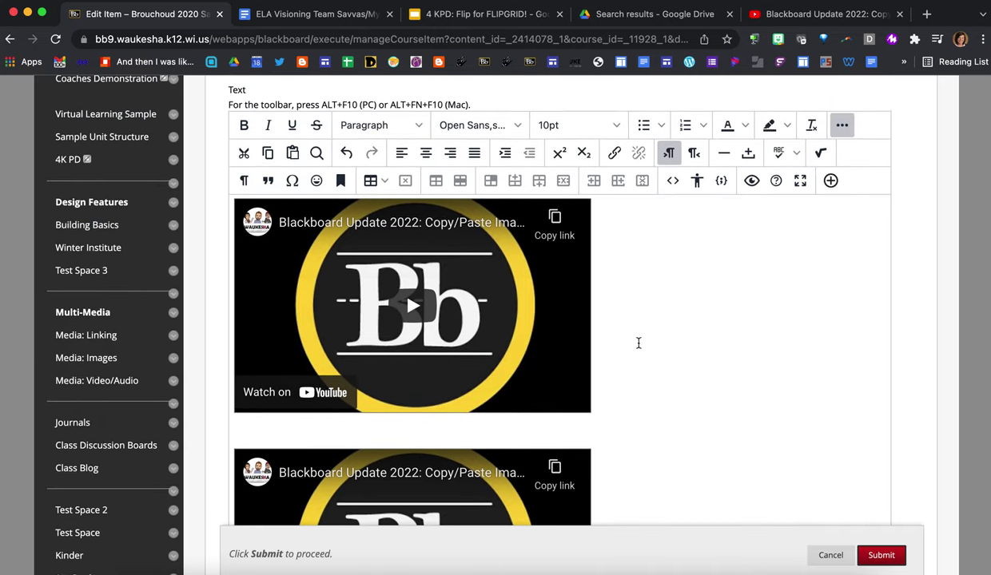
# - Insert a YouTube Video search for 'Blackboard Update 2022' and pick the Copy/Paste Images tutorial
pyautogui.click(830, 180)
pyautogui.scroll(-5, 443, 403)
pyautogui.scroll(-2, 400, 448)
pyautogui.click(369, 536)
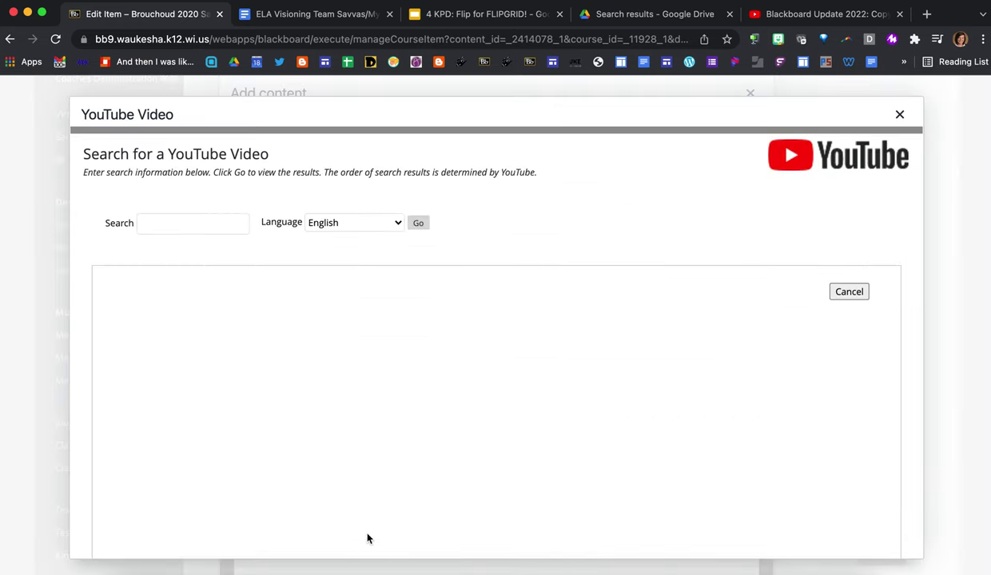
pyautogui.click(167, 224)
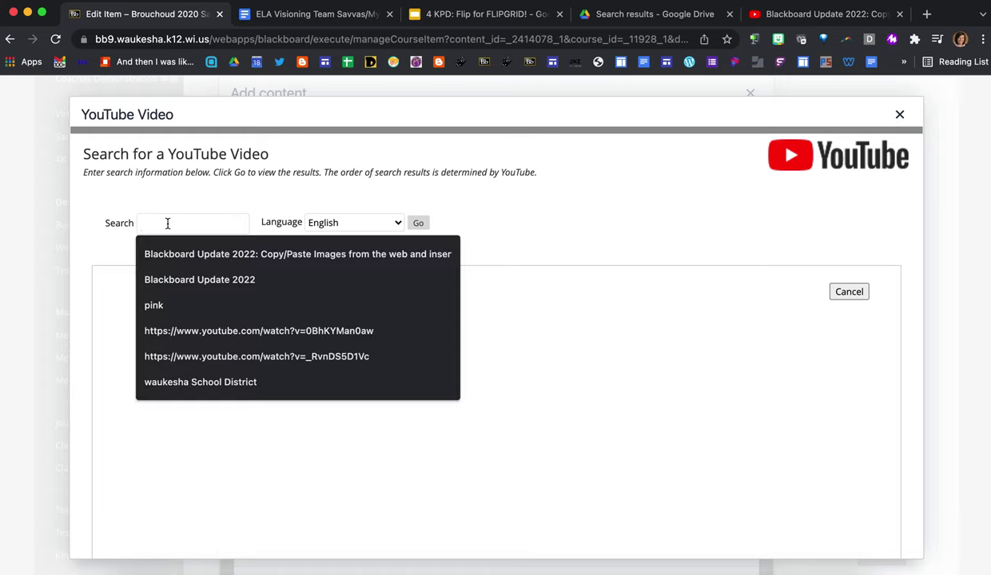
pyautogui.click(199, 281)
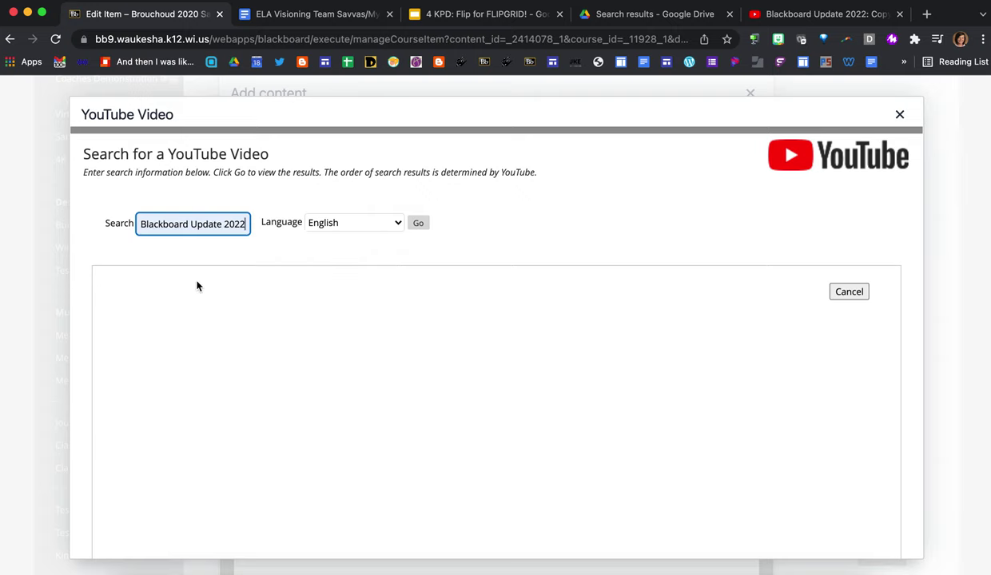
pyautogui.click(420, 227)
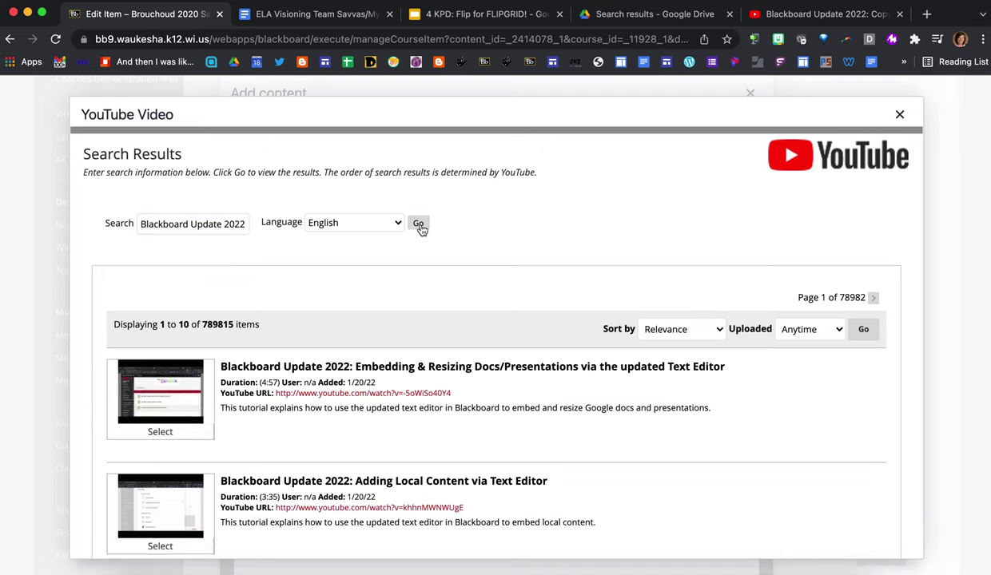
pyautogui.scroll(-1, 432, 380)
pyautogui.scroll(-3, 432, 380)
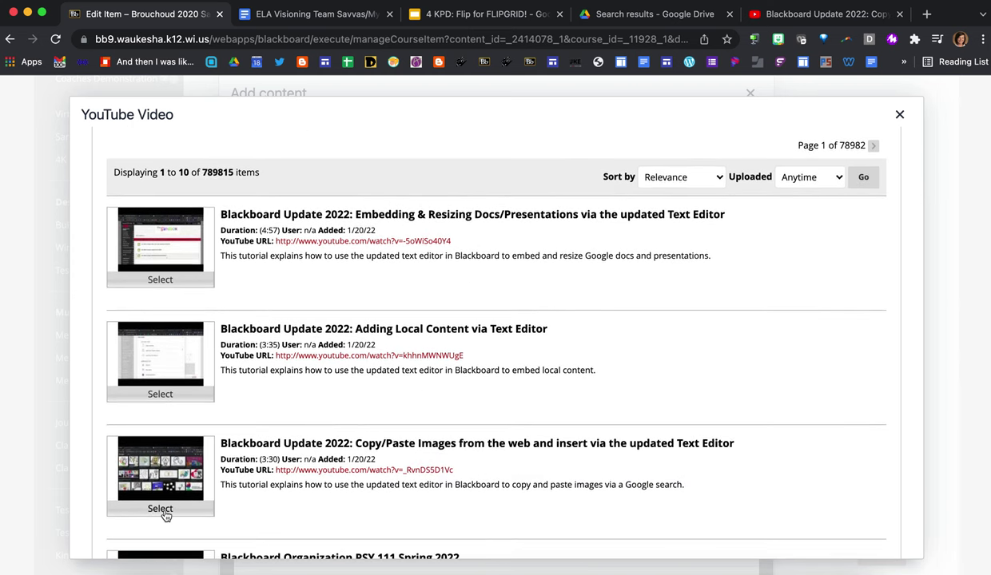
pyautogui.click(163, 511)
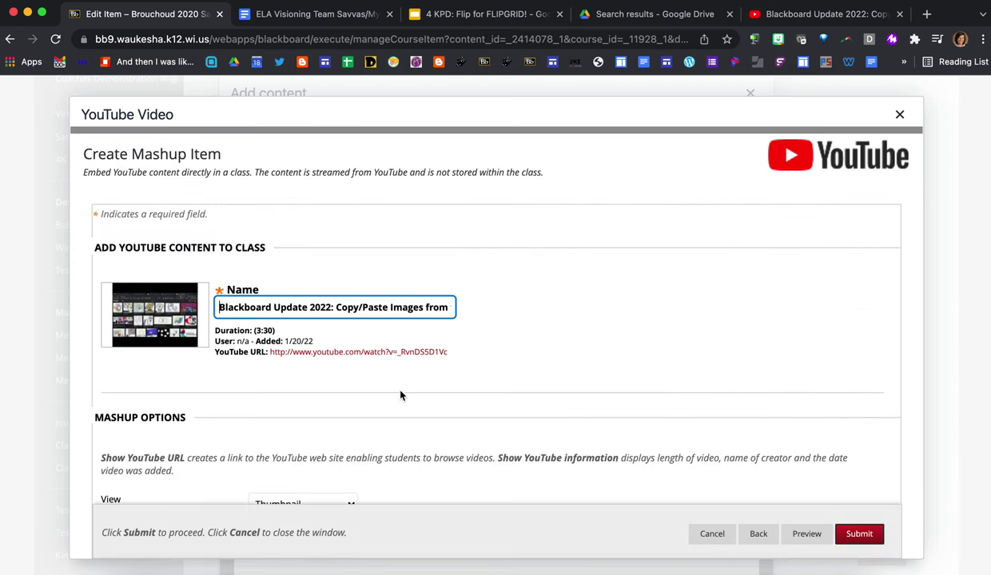
# - Submit the Copy/Paste Images tutorial as a Thumbnail mashup, then submit the content item
pyautogui.scroll(-2, 434, 368)
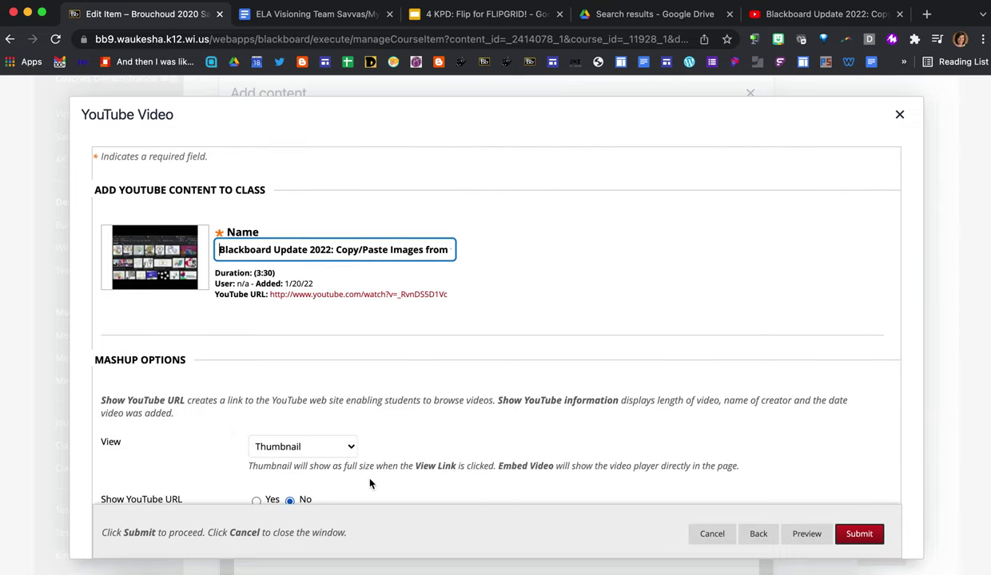
pyautogui.scroll(-2, 372, 440)
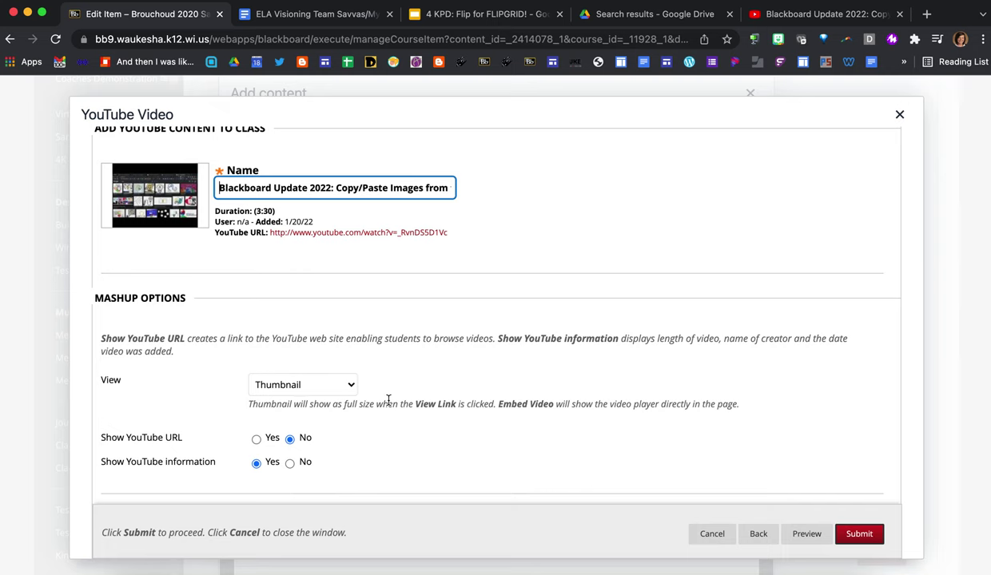
pyautogui.scroll(-1, 387, 403)
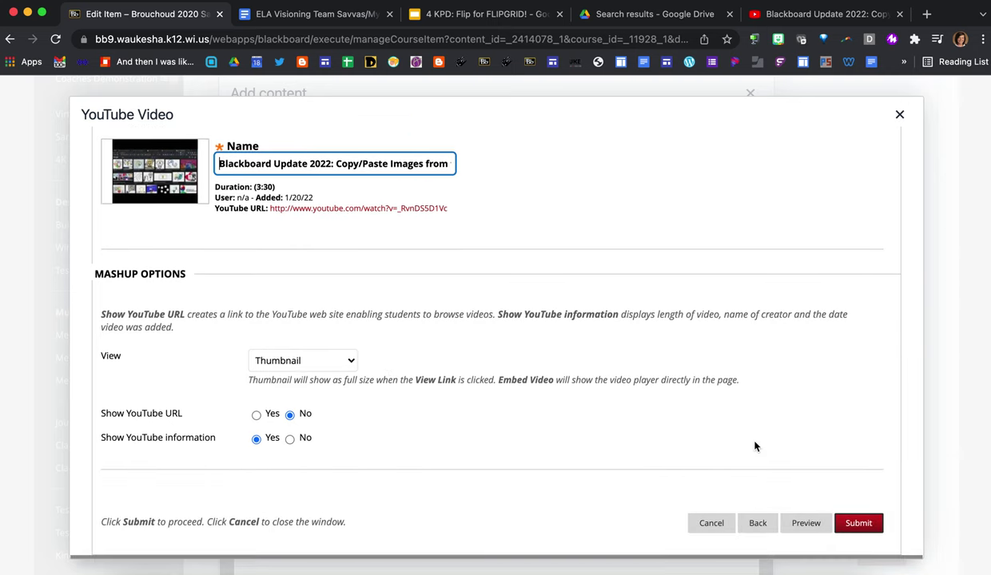
pyautogui.click(861, 527)
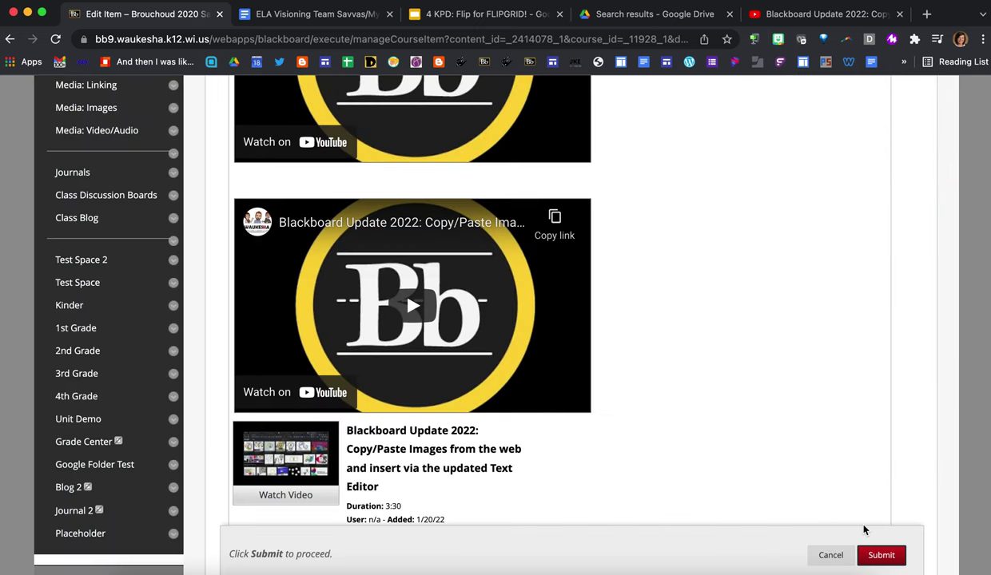
pyautogui.scroll(-2, 553, 448)
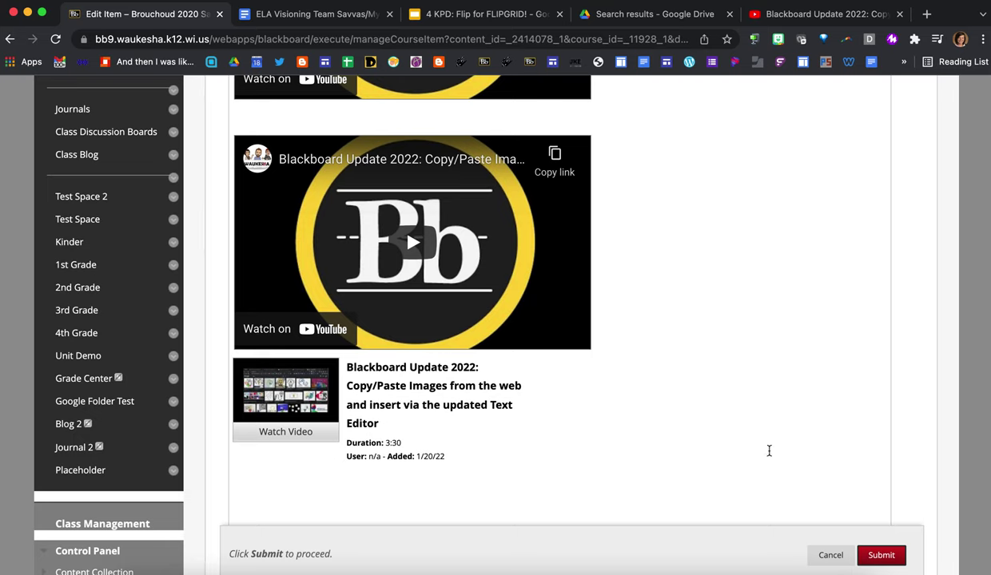
pyautogui.scroll(-1, 692, 448)
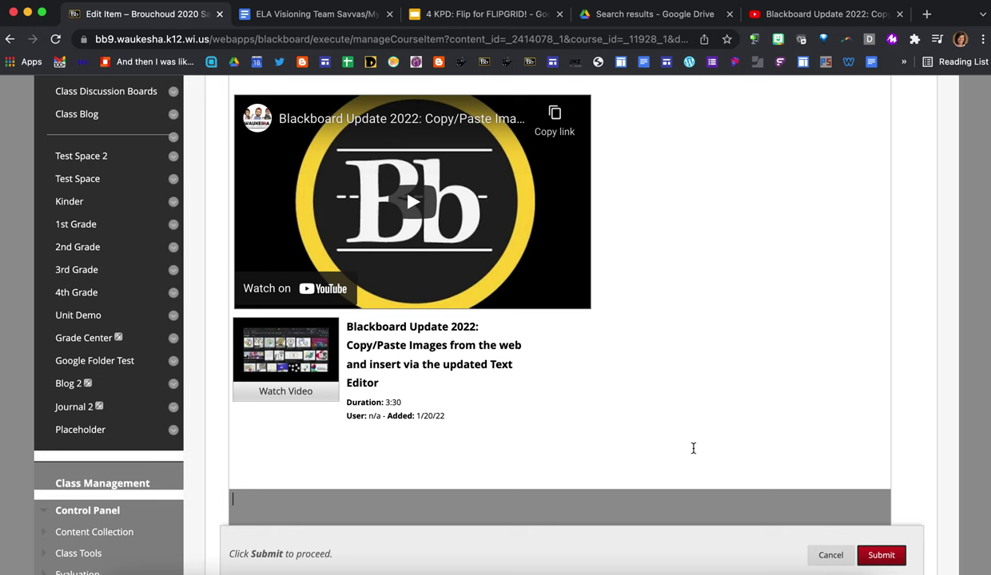
pyautogui.click(894, 562)
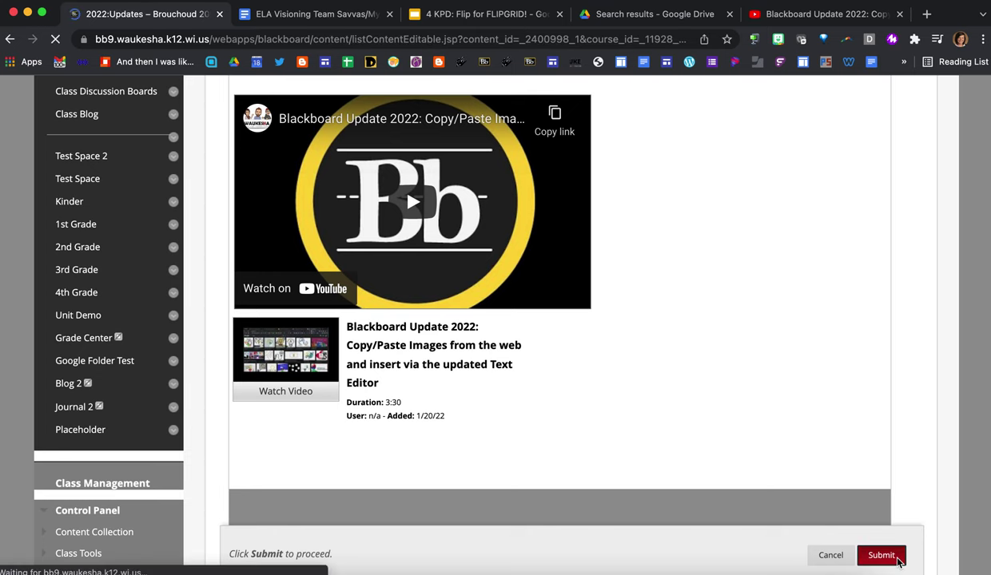
# - Scroll the 2022:Updates page to review the item's two players and thumbnail video
pyautogui.scroll(-10, 814, 482)
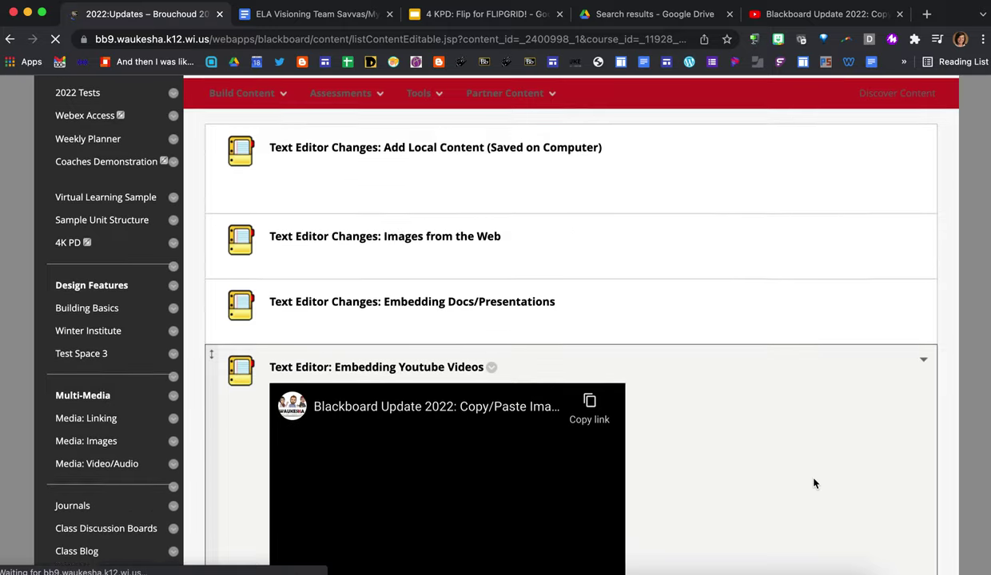
pyautogui.scroll(-3, 814, 483)
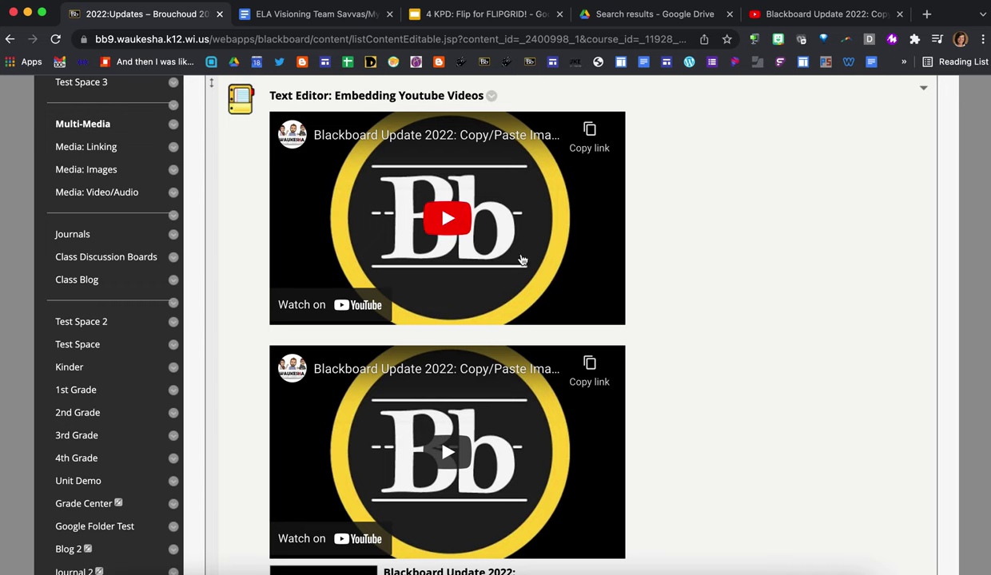
pyautogui.scroll(-1, 713, 279)
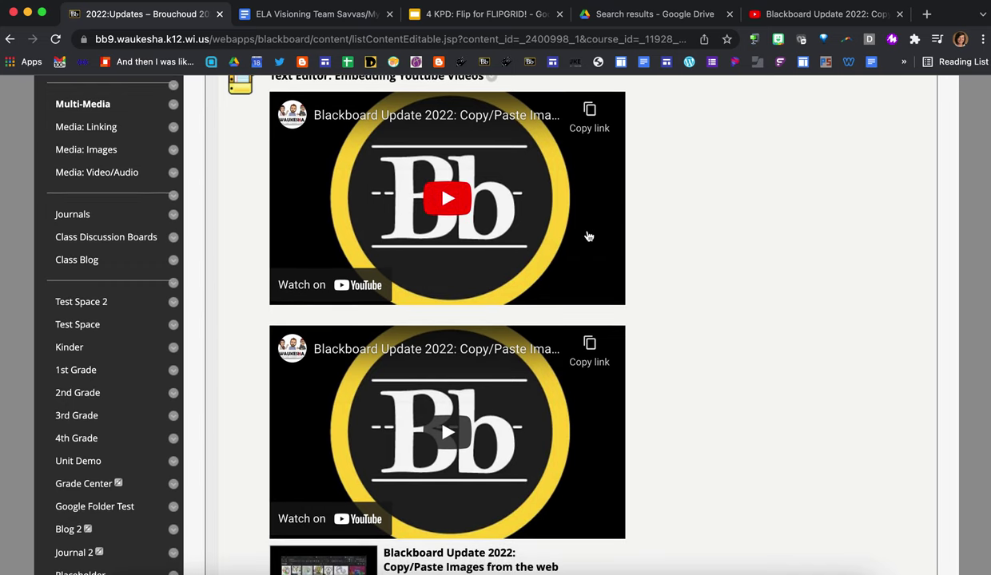
pyautogui.scroll(-1, 693, 284)
pyautogui.scroll(2, 698, 290)
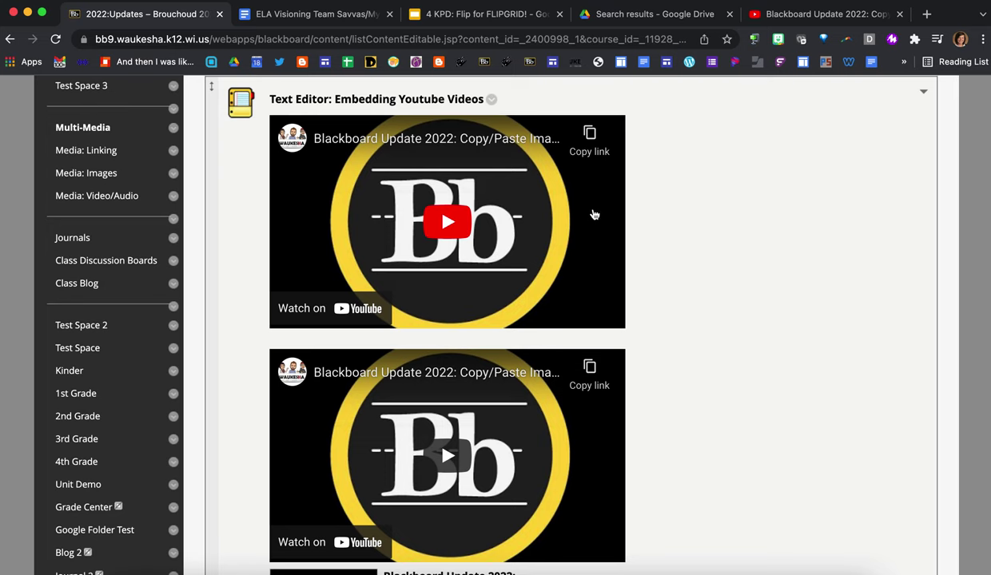
pyautogui.scroll(-3, 723, 270)
pyautogui.scroll(-2, 695, 345)
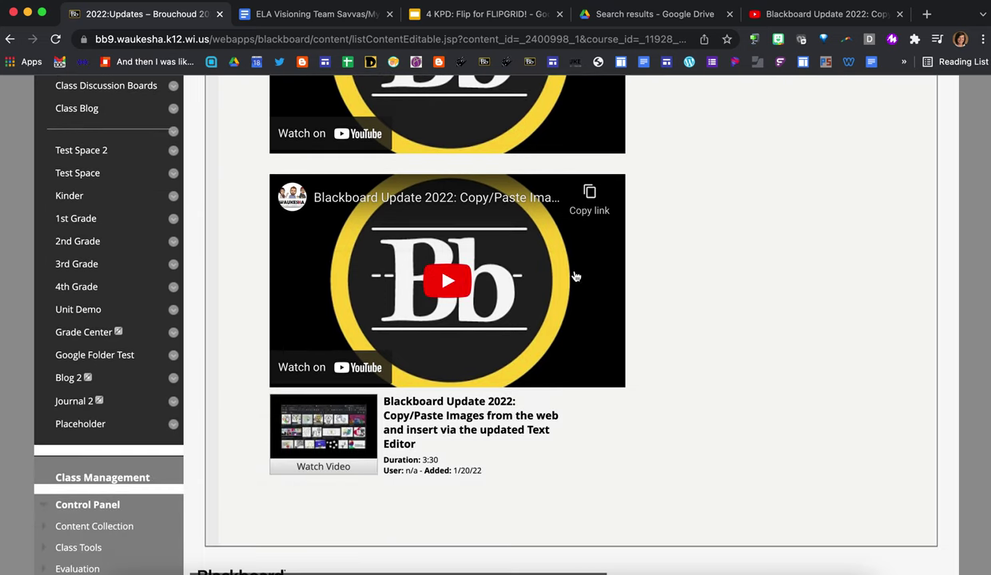